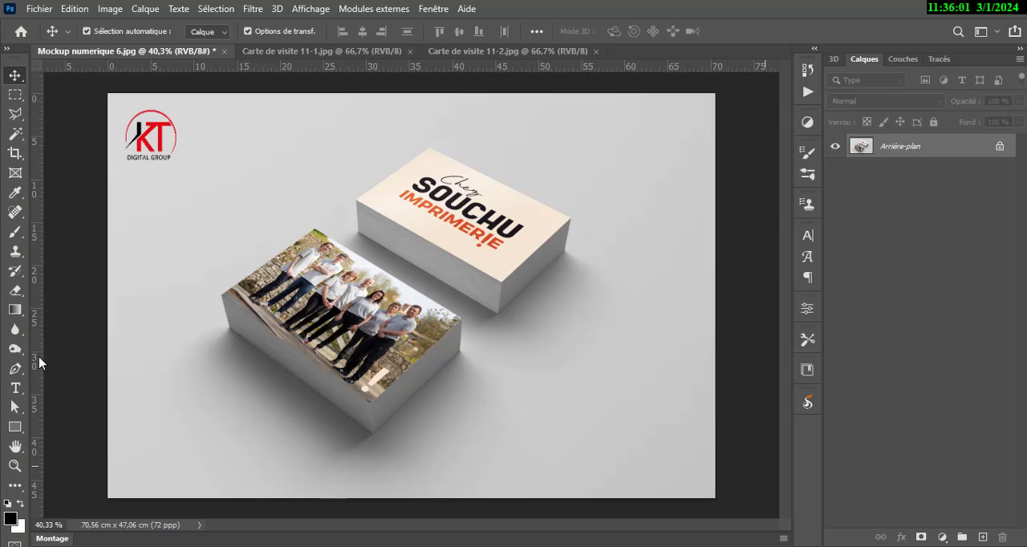
Draw a rectangle about 647 × 355 px above the front card stack and fill it with orange.
{"action": "left_click", "coordinate": [13, 428]}
{"action": "left_click_drag", "start_coordinate": [226, 138], "coordinate": [423, 246]}
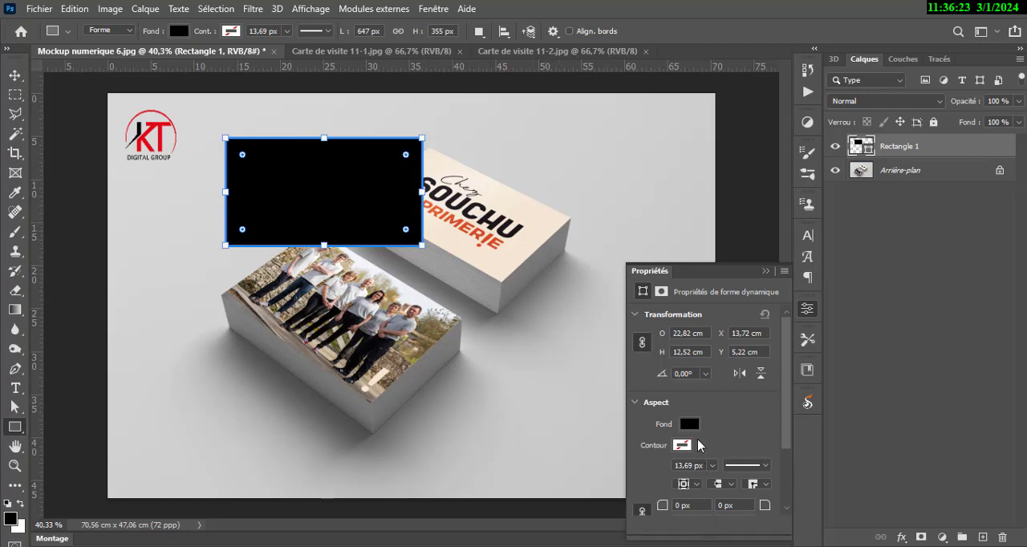
{"action": "left_click", "coordinate": [690, 423]}
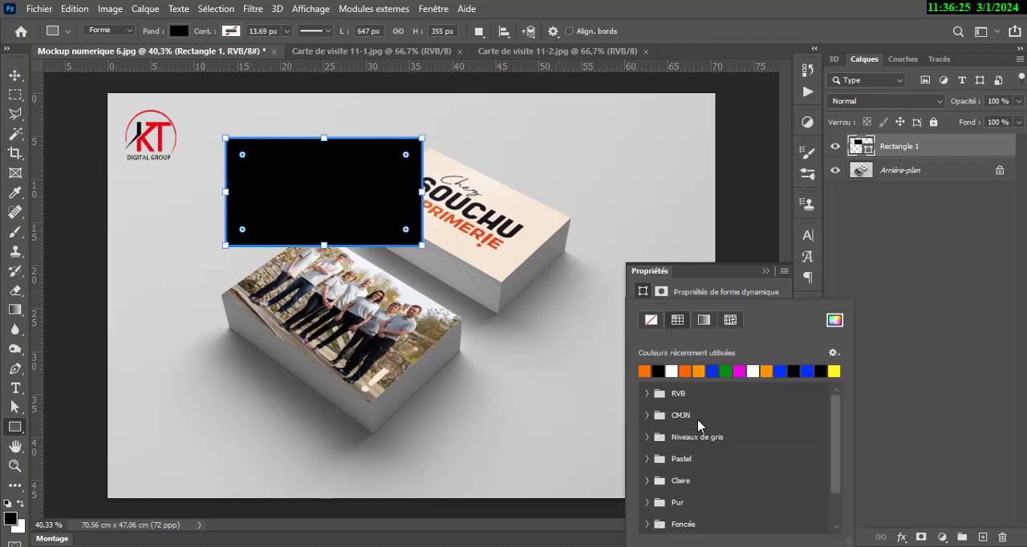
{"action": "left_click", "coordinate": [647, 371]}
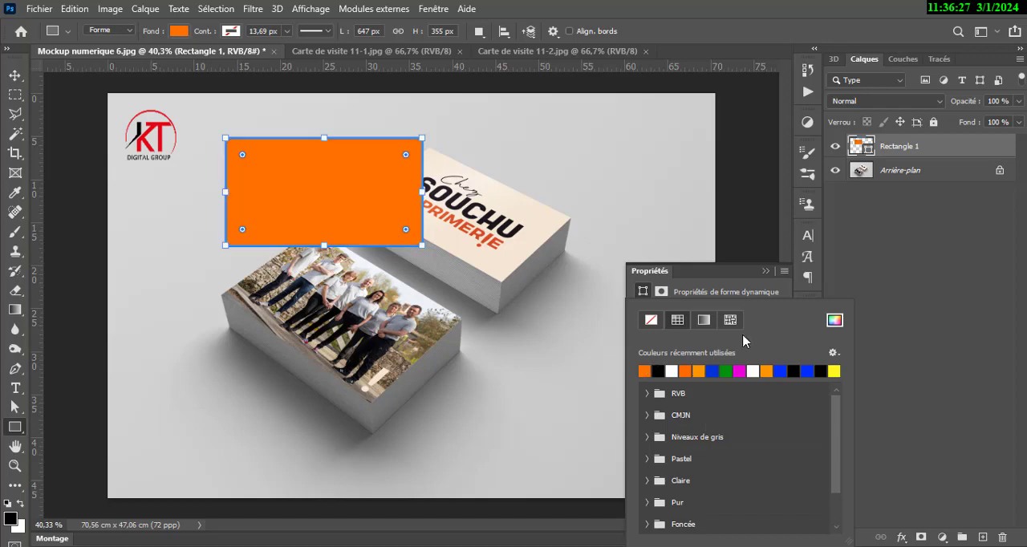
{"action": "left_click", "coordinate": [767, 271]}
Move the orange rectangle onto the front card stack and convert its layer to a smart object.
{"action": "left_click", "coordinate": [15, 74]}
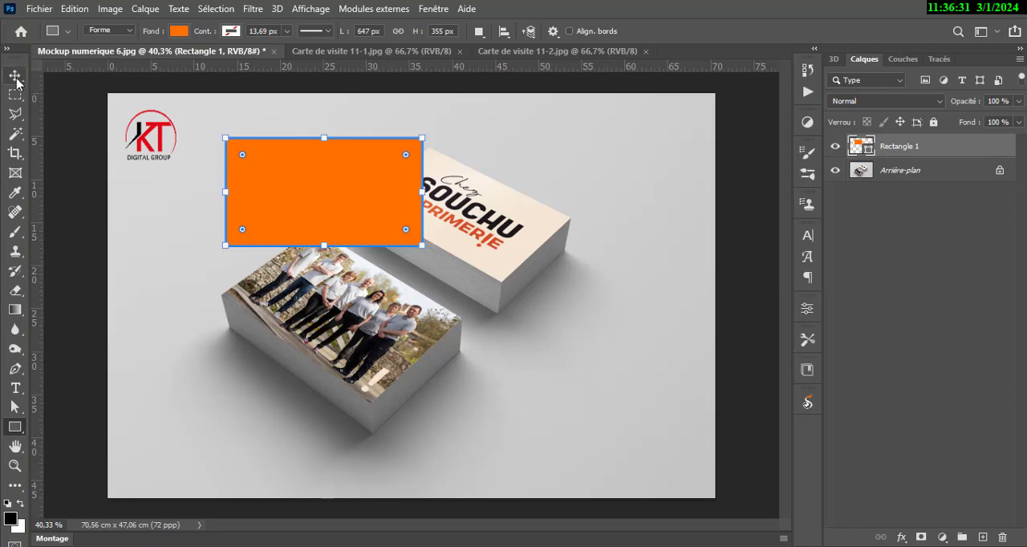
{"action": "left_click_drag", "start_coordinate": [359, 197], "coordinate": [368, 362]}
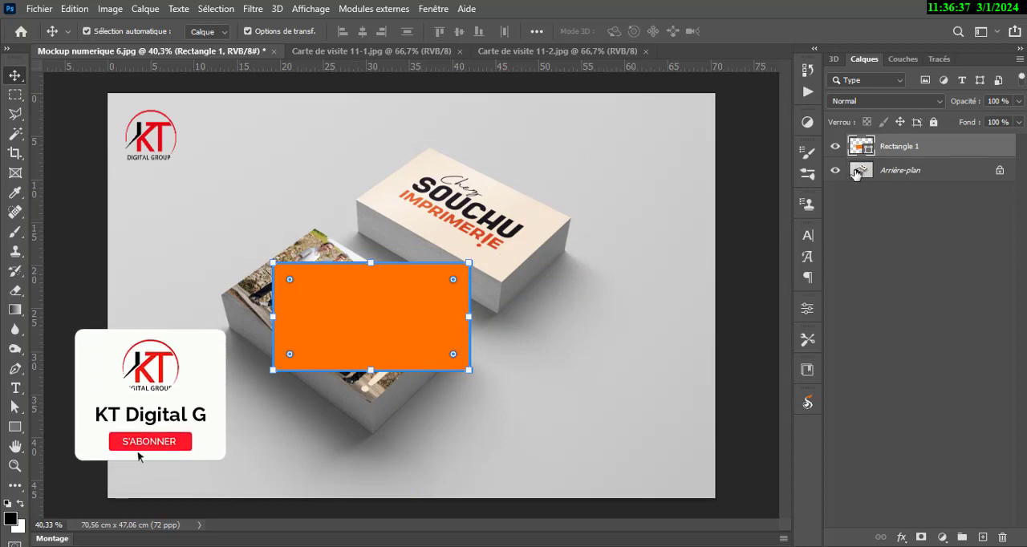
{"action": "right_click", "coordinate": [931, 153]}
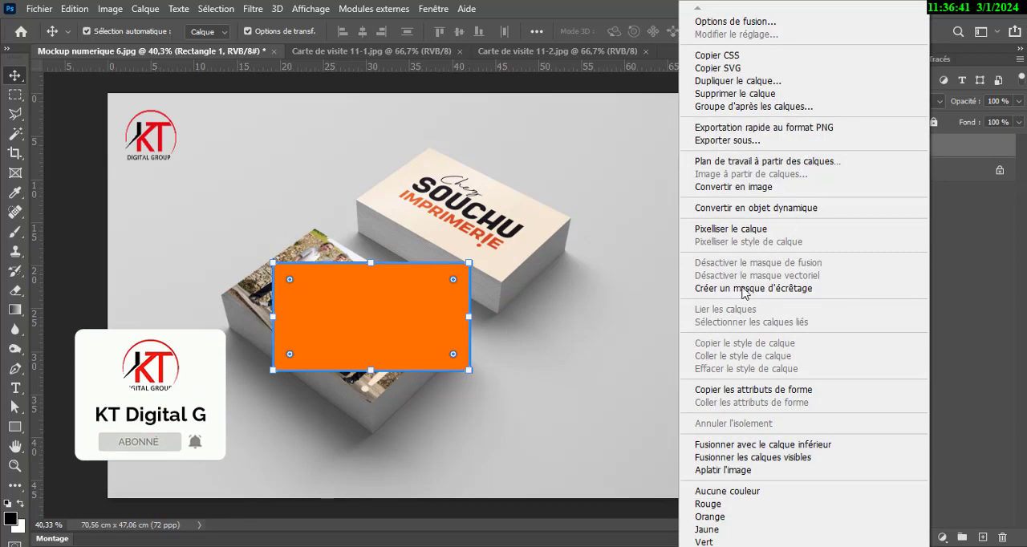
{"action": "left_click", "coordinate": [732, 211]}
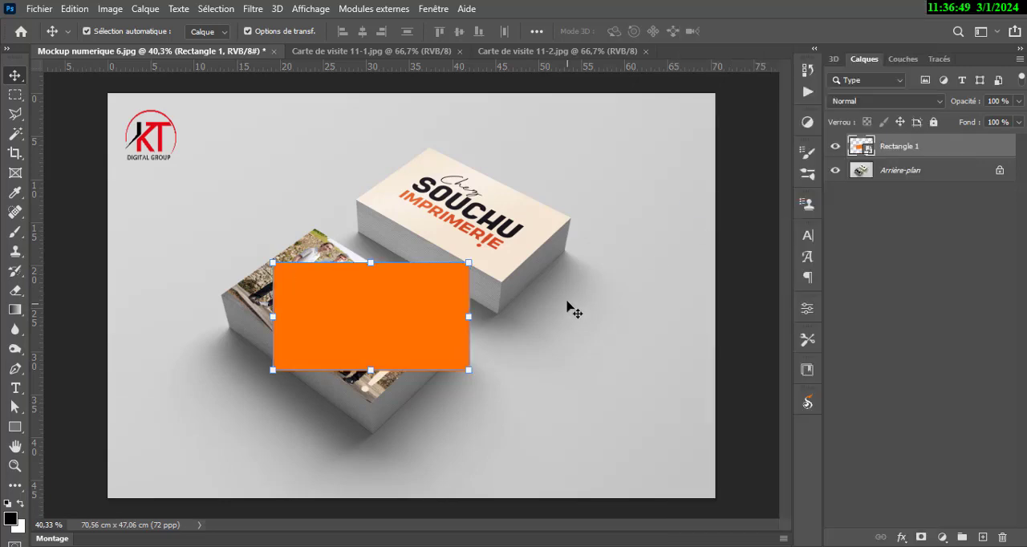
Reposition the orange smart object so it lies over the middle of the front stack's photo face.
{"action": "left_click_drag", "start_coordinate": [355, 331], "coordinate": [343, 315]}
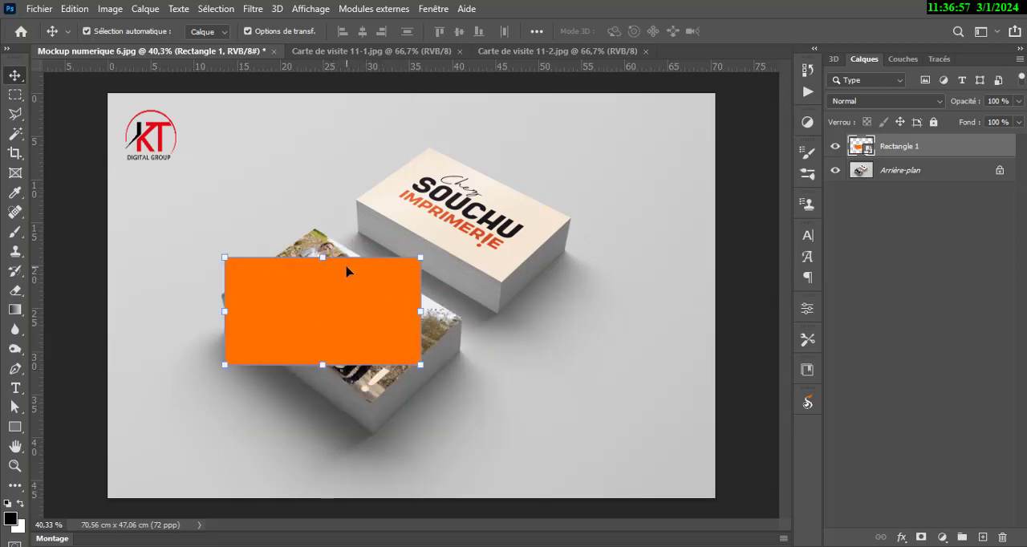
{"action": "scroll", "coordinate": [346, 271], "scroll_direction": "up", "scroll_amount": 3}
{"action": "scroll", "coordinate": [348, 271], "scroll_direction": "up", "scroll_amount": 1}
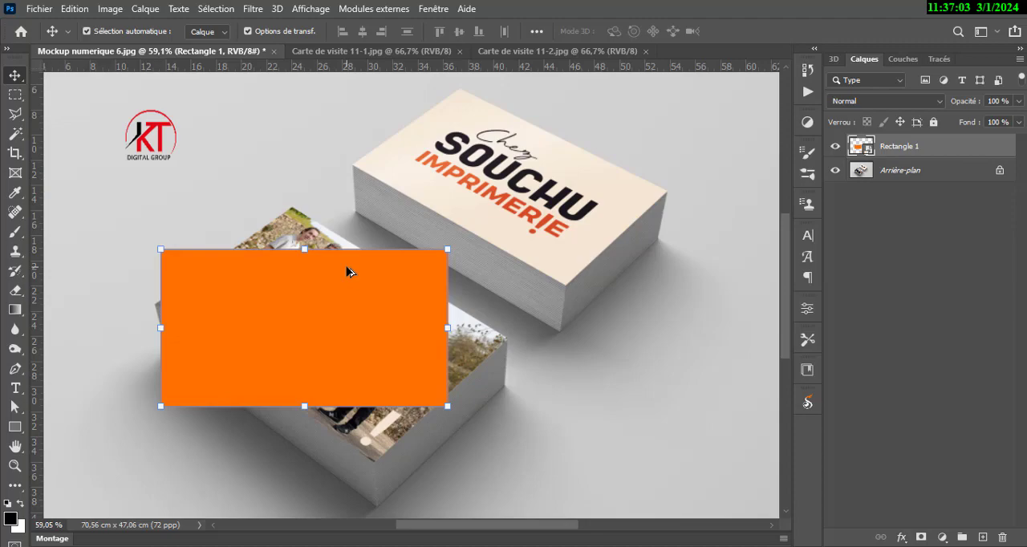
{"action": "scroll", "coordinate": [328, 302], "scroll_direction": "up", "scroll_amount": 5}
{"action": "scroll", "coordinate": [328, 301], "scroll_direction": "down", "scroll_amount": 5}
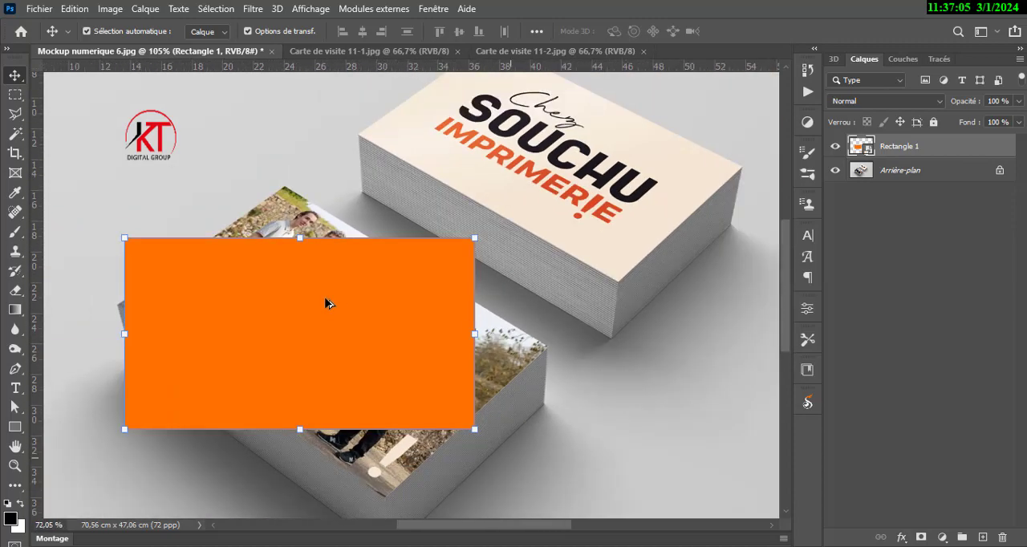
{"action": "scroll", "coordinate": [327, 301], "scroll_direction": "up", "scroll_amount": 5}
{"action": "scroll", "coordinate": [329, 298], "scroll_direction": "down", "scroll_amount": 5}
{"action": "scroll", "coordinate": [328, 299], "scroll_direction": "up", "scroll_amount": 4}
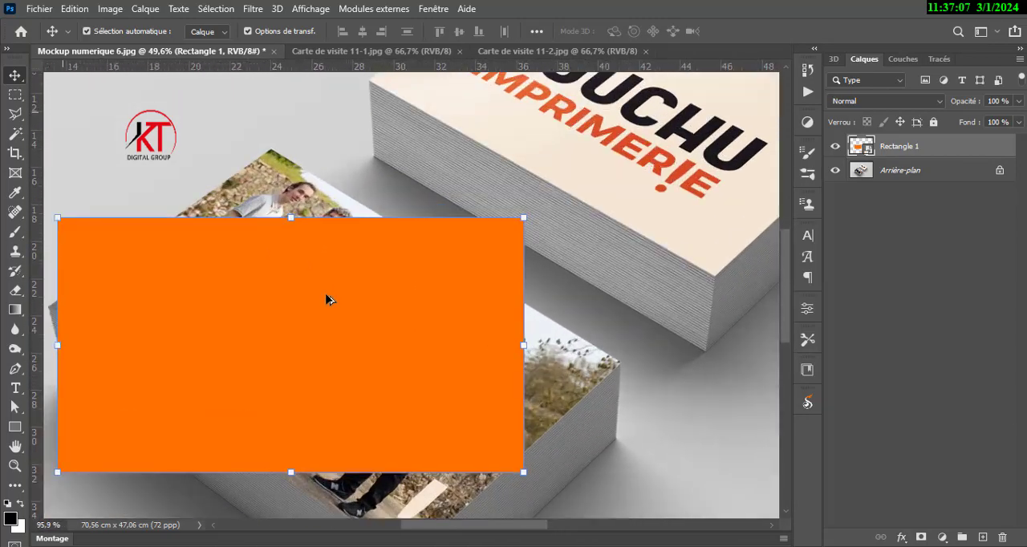
{"action": "scroll", "coordinate": [328, 300], "scroll_direction": "down", "scroll_amount": 4}
{"action": "scroll", "coordinate": [329, 299], "scroll_direction": "up", "scroll_amount": 4}
{"action": "scroll", "coordinate": [328, 299], "scroll_direction": "down", "scroll_amount": 3}
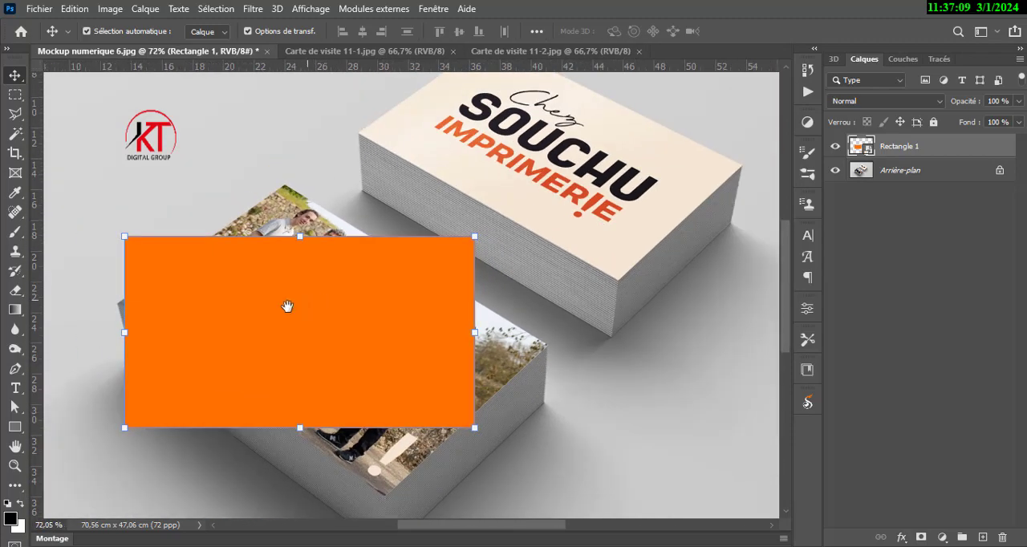
{"action": "left_click_drag", "start_coordinate": [287, 305], "coordinate": [160, 362]}
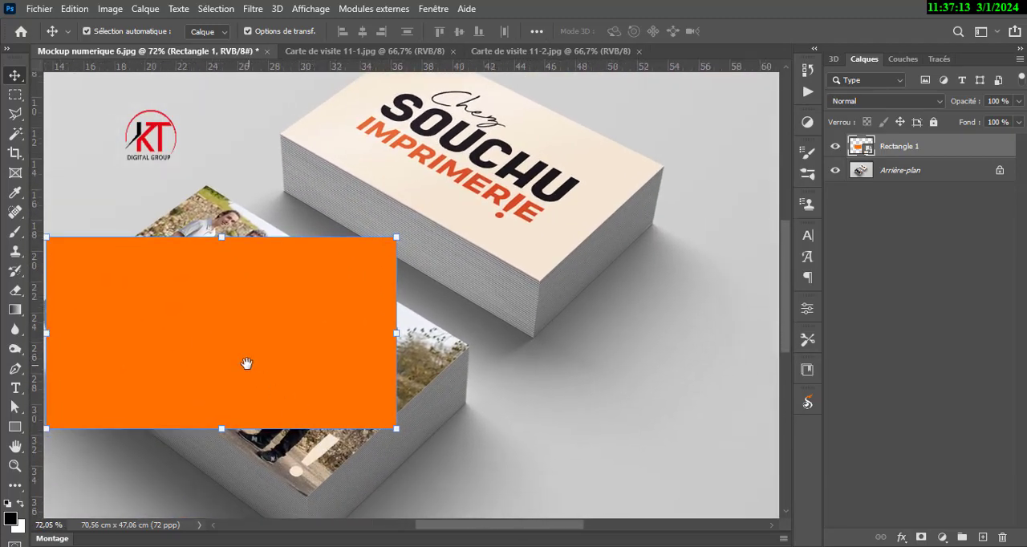
{"action": "left_click_drag", "start_coordinate": [246, 426], "coordinate": [464, 394]}
{"action": "scroll", "coordinate": [457, 390], "scroll_direction": "up", "scroll_amount": 4}
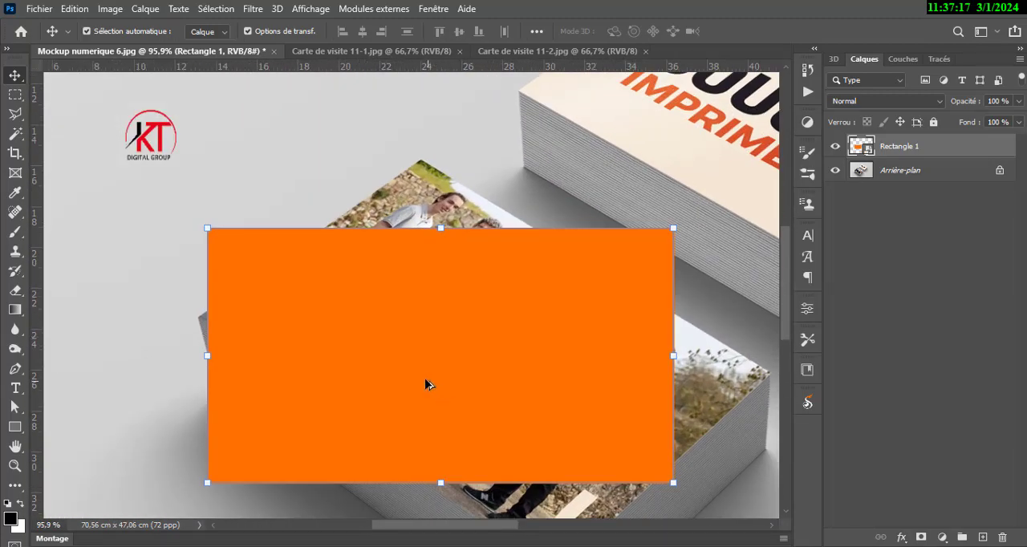
{"action": "left_click_drag", "start_coordinate": [516, 376], "coordinate": [457, 342]}
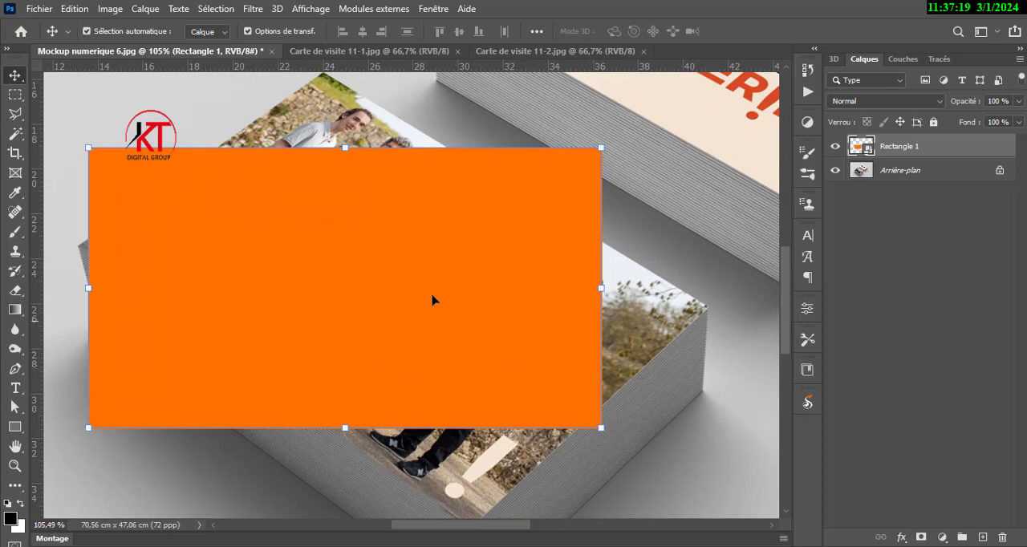
{"action": "left_click_drag", "start_coordinate": [431, 300], "coordinate": [498, 336]}
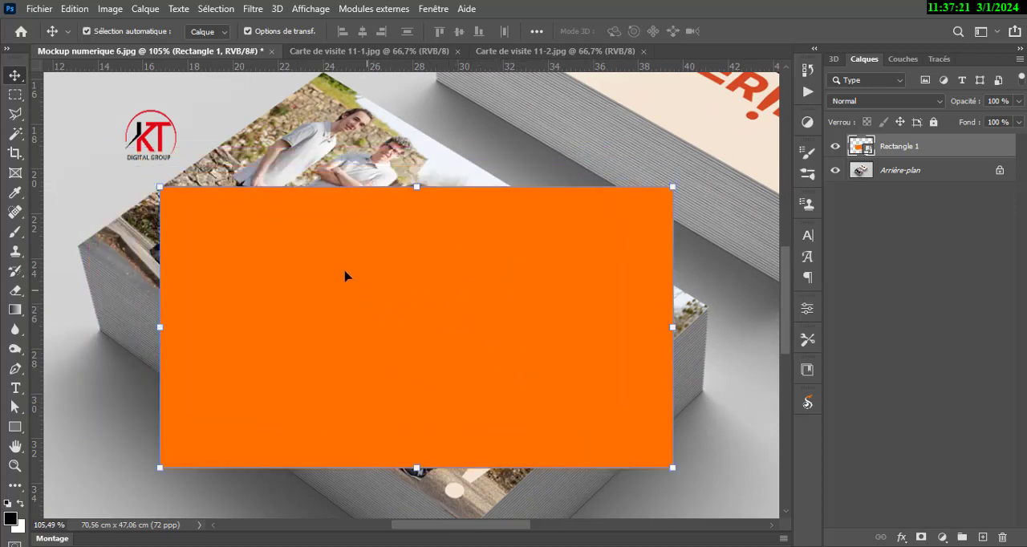
Distort the orange smart object so its four corners match the corners of the front card stack's top face.
{"action": "left_click", "coordinate": [158, 187]}
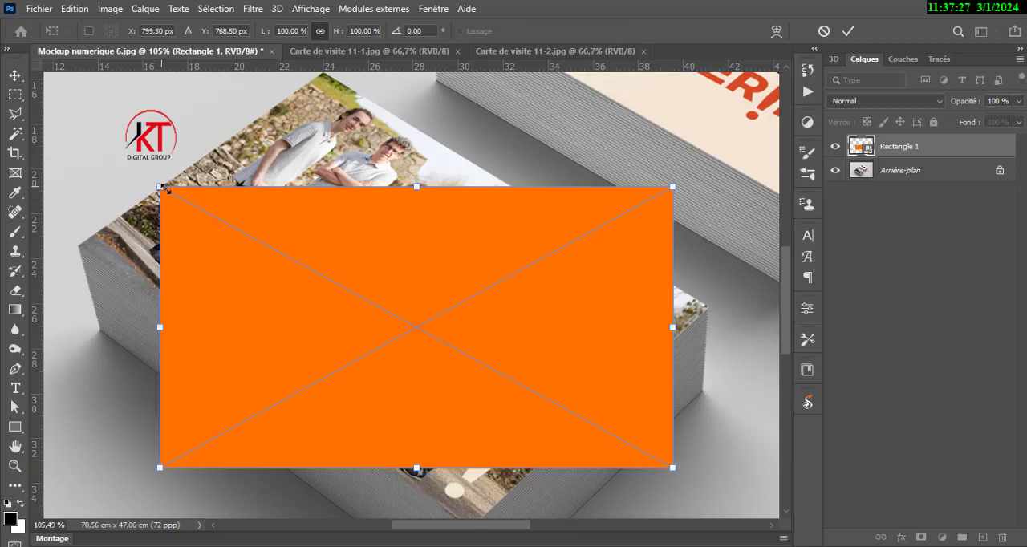
{"action": "scroll", "coordinate": [188, 193], "scroll_direction": "up", "scroll_amount": 1}
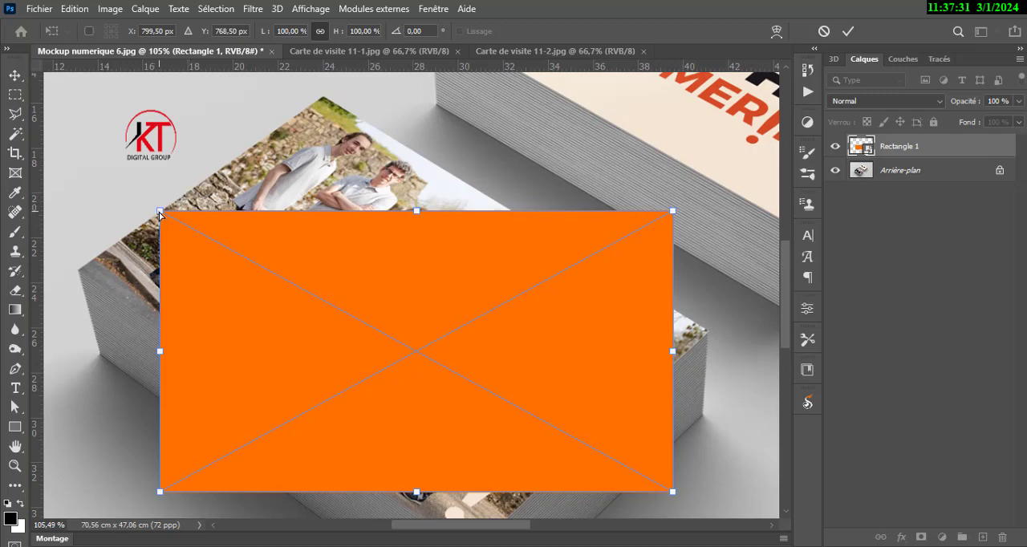
{"action": "left_click_drag", "start_coordinate": [160, 213], "coordinate": [326, 95]}
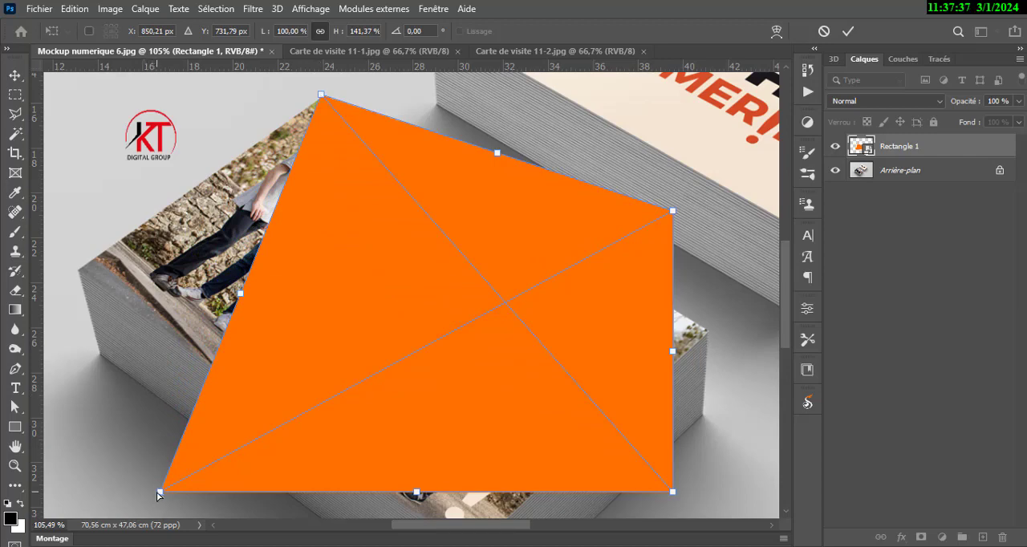
{"action": "left_click_drag", "start_coordinate": [160, 492], "coordinate": [72, 276]}
{"action": "scroll", "coordinate": [588, 354], "scroll_direction": "down", "scroll_amount": 3}
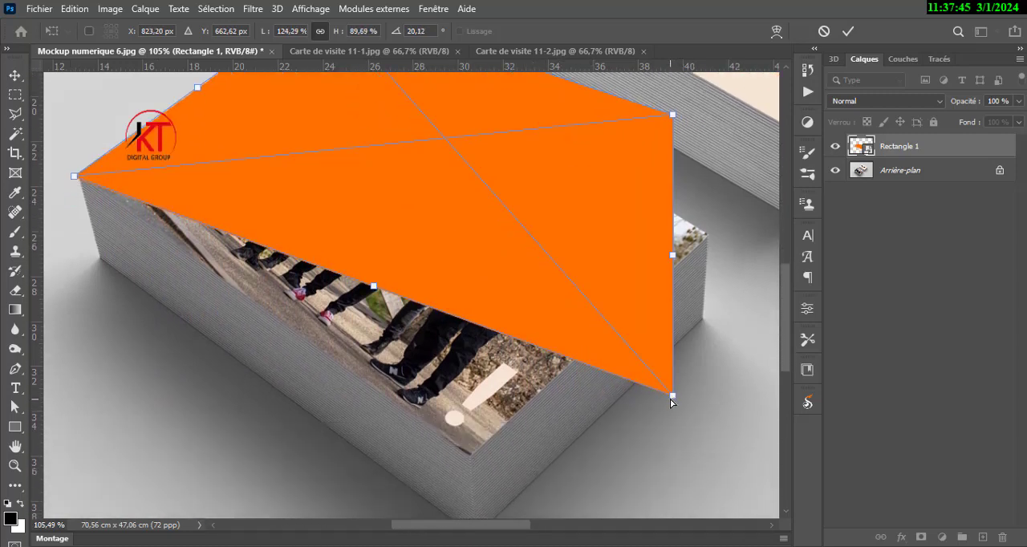
{"action": "left_click_drag", "start_coordinate": [660, 400], "coordinate": [470, 464]}
{"action": "scroll", "coordinate": [579, 442], "scroll_direction": "up", "scroll_amount": 3}
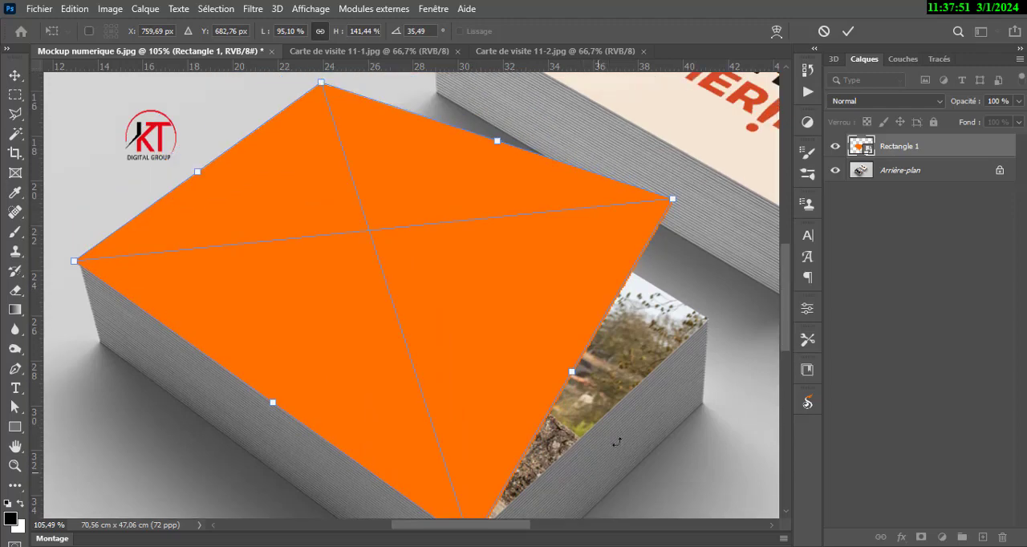
{"action": "left_click_drag", "start_coordinate": [675, 204], "coordinate": [706, 320]}
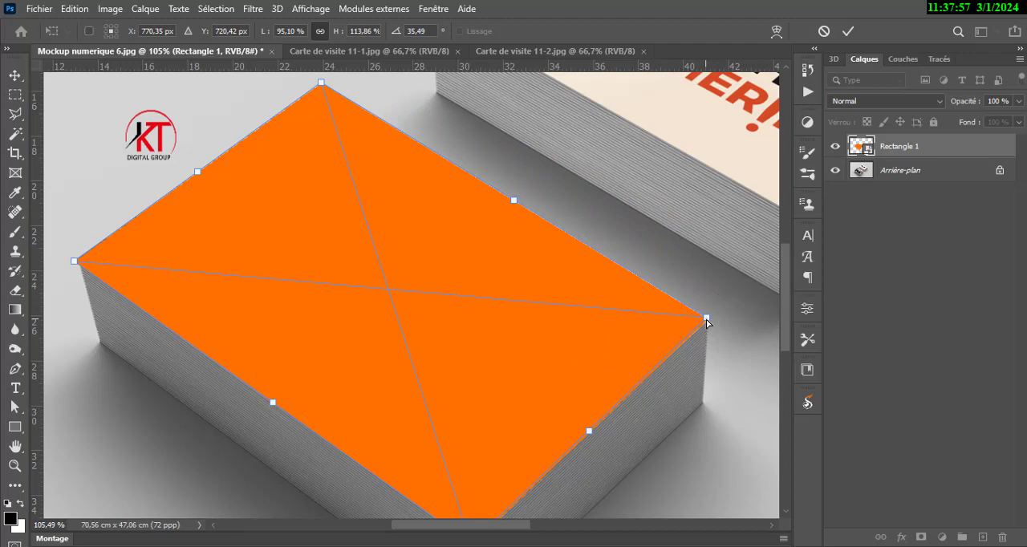
{"action": "scroll", "coordinate": [658, 377], "scroll_direction": "down", "scroll_amount": 3}
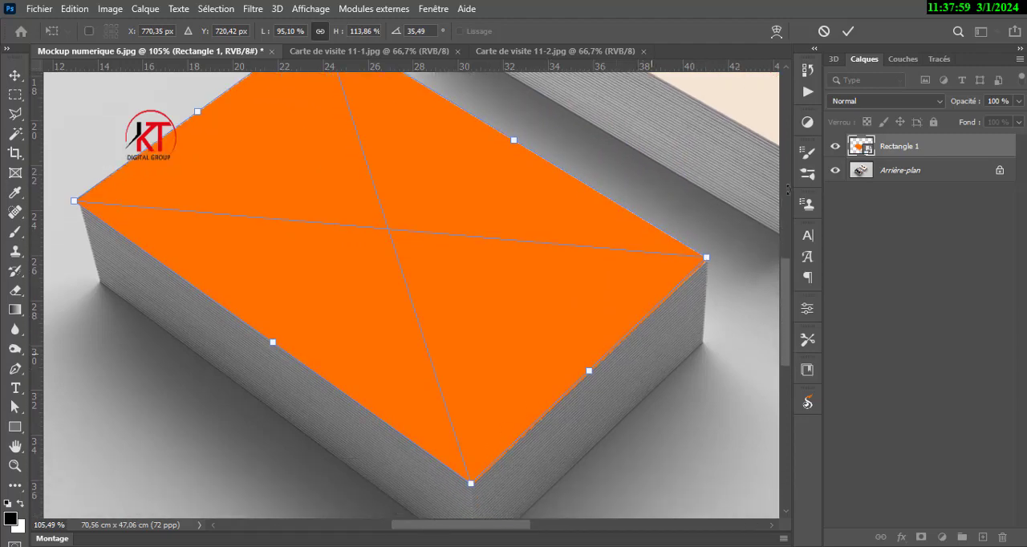
{"action": "left_click", "coordinate": [847, 31]}
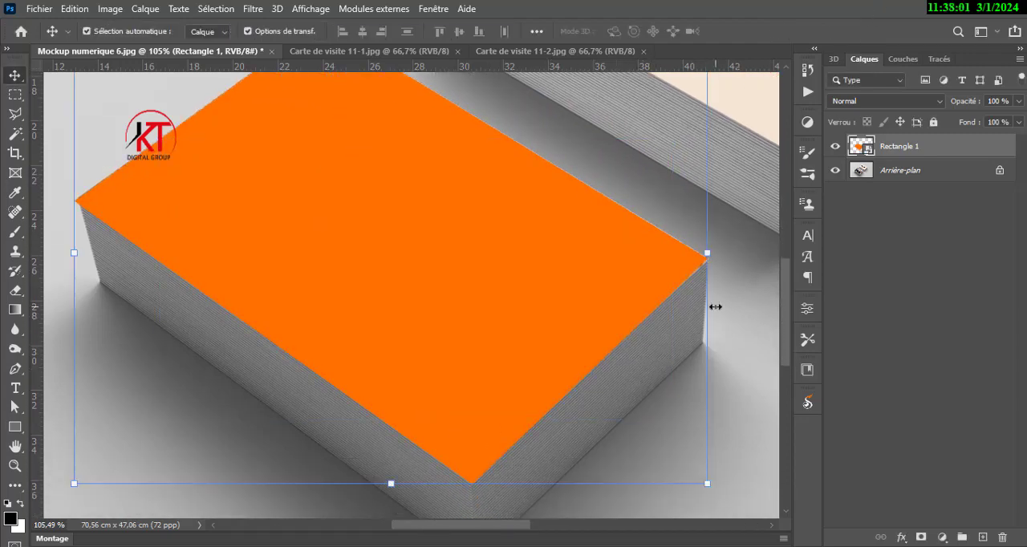
{"action": "left_click", "coordinate": [751, 336]}
Fine-tune the orange shape's leftmost corner so it sits exactly on the front stack's corner.
{"action": "scroll", "coordinate": [681, 362], "scroll_direction": "down", "scroll_amount": 2}
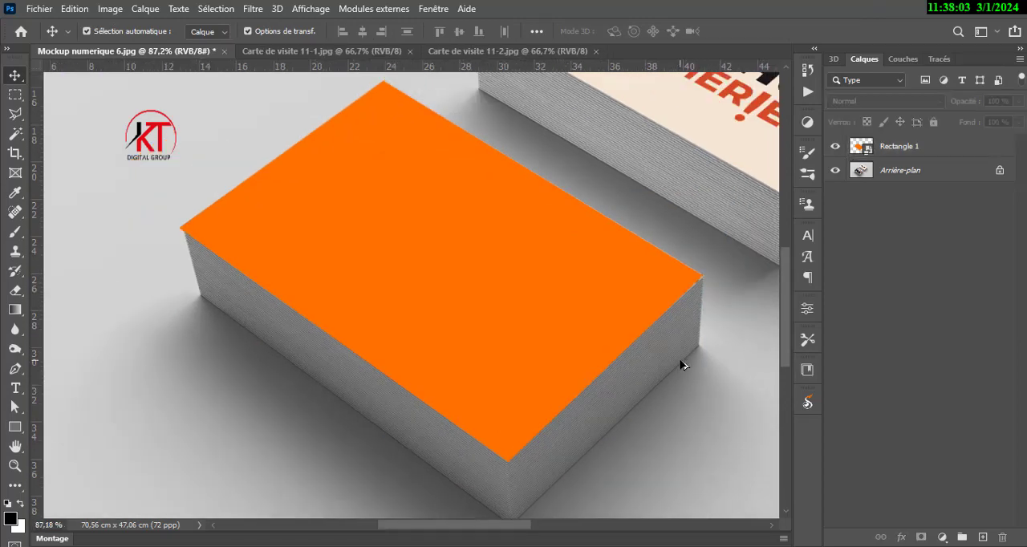
{"action": "scroll", "coordinate": [682, 366], "scroll_direction": "down", "scroll_amount": 1}
{"action": "scroll", "coordinate": [682, 365], "scroll_direction": "up", "scroll_amount": 3}
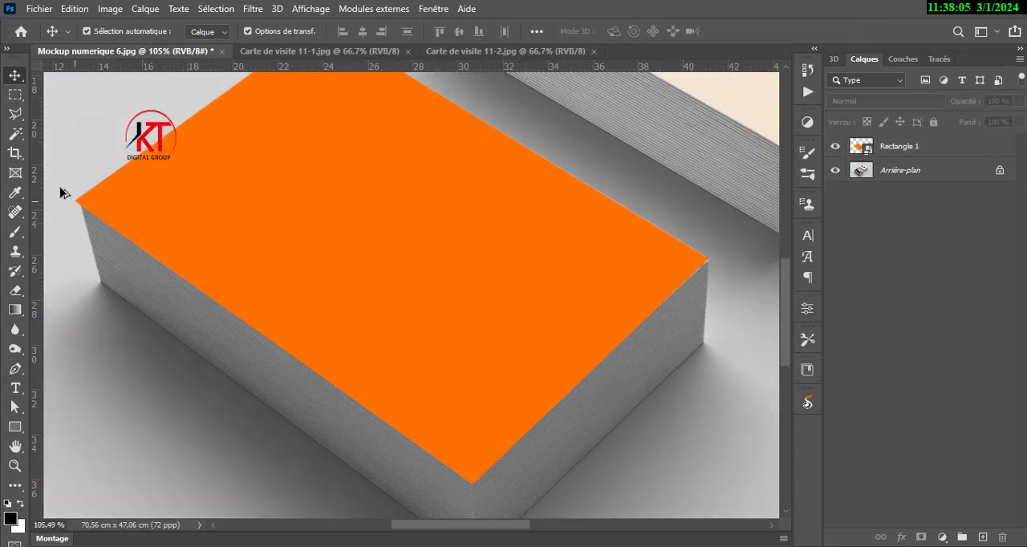
{"action": "left_click", "coordinate": [129, 207]}
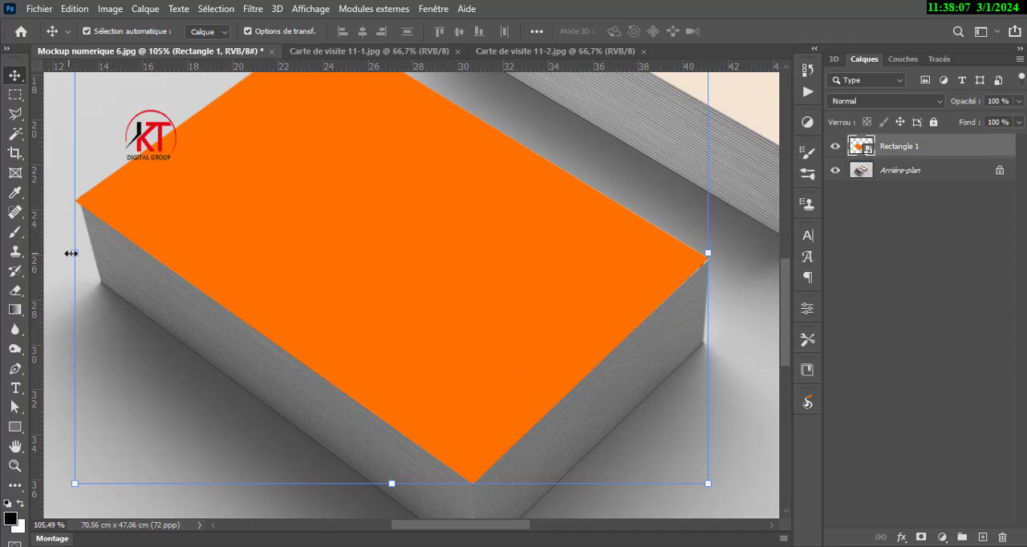
{"action": "key", "text": "ctrl+t"}
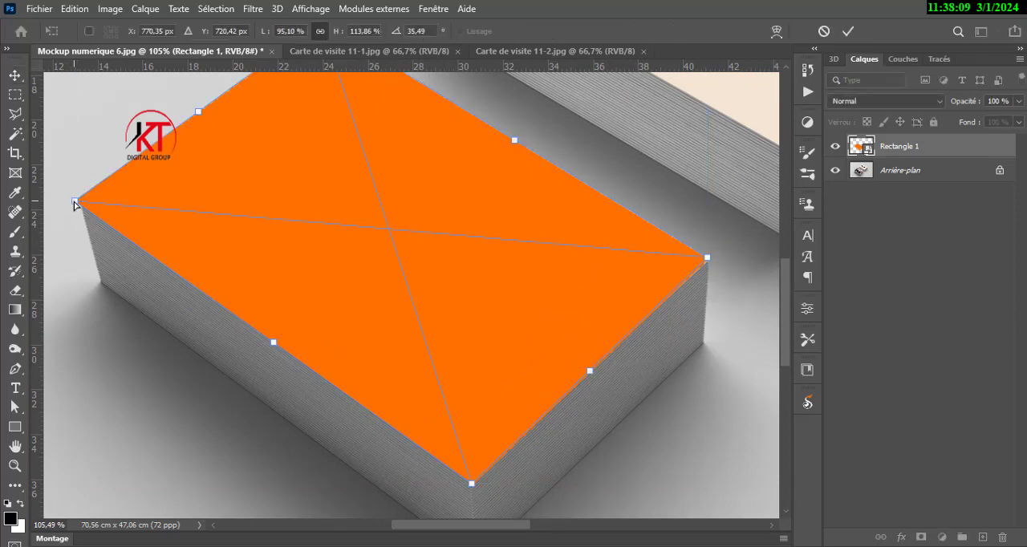
{"action": "mouse_move", "coordinate": [74, 204]}
{"action": "left_mouse_down"}
{"action": "mouse_move", "coordinate": [86, 201]}
{"action": "mouse_move", "coordinate": [77, 200]}
{"action": "left_mouse_up"}
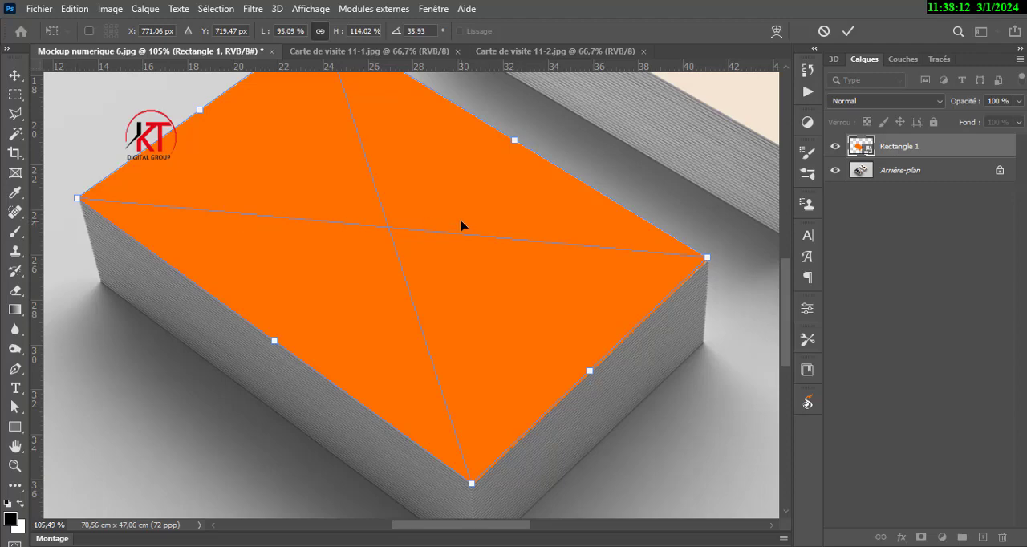
{"action": "left_click", "coordinate": [848, 31]}
{"action": "left_click", "coordinate": [760, 309]}
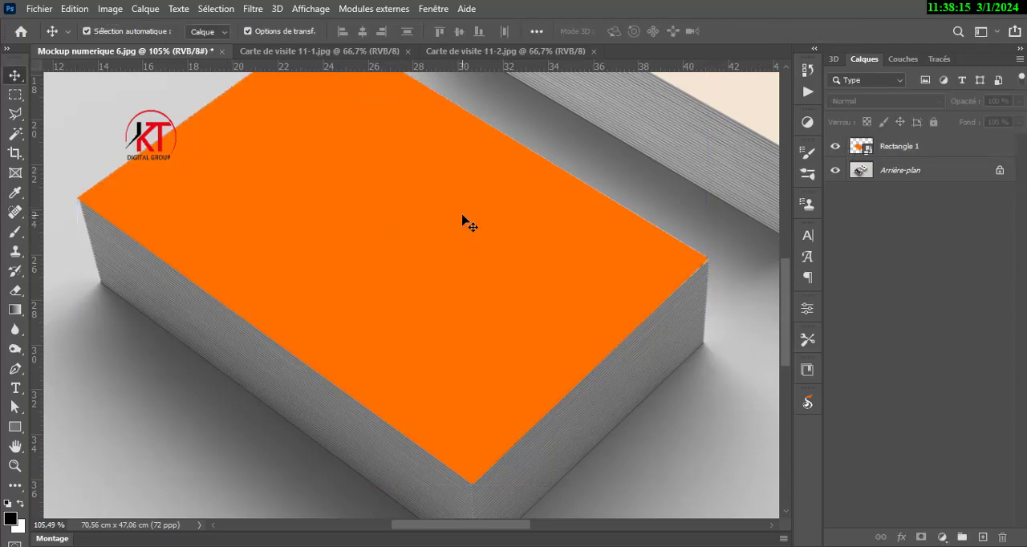
Draw a black rectangle about 643 by 345 px over the rear card stack's top face.
{"action": "scroll", "coordinate": [403, 277], "scroll_direction": "down", "scroll_amount": 4}
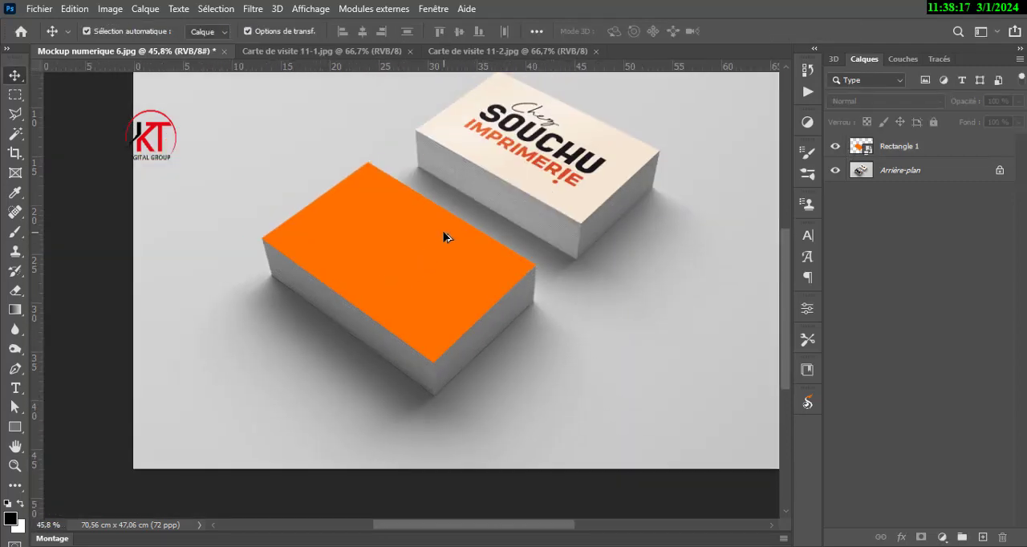
{"action": "scroll", "coordinate": [444, 237], "scroll_direction": "down", "scroll_amount": 3}
{"action": "scroll", "coordinate": [444, 237], "scroll_direction": "up", "scroll_amount": 3}
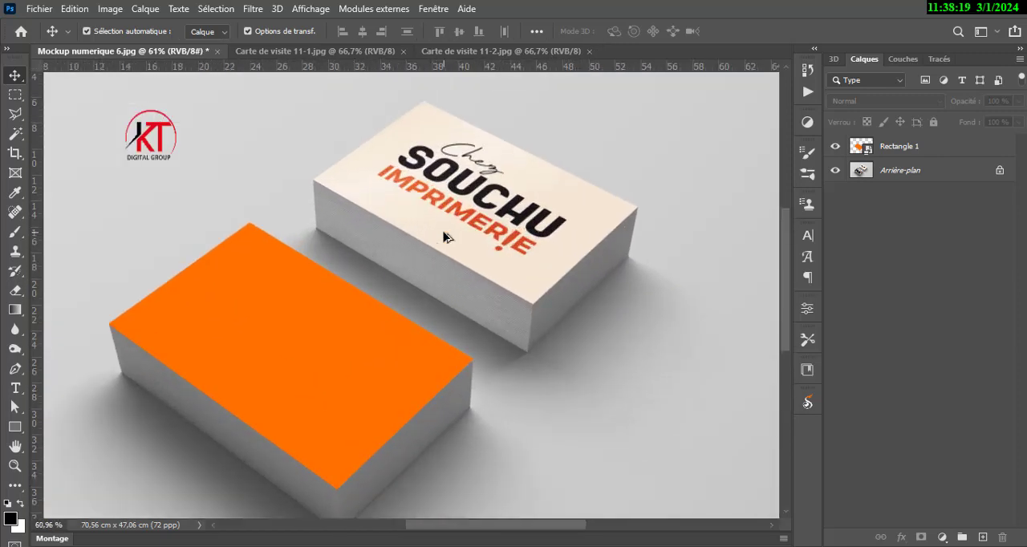
{"action": "scroll", "coordinate": [444, 237], "scroll_direction": "down", "scroll_amount": 1}
{"action": "scroll", "coordinate": [447, 237], "scroll_direction": "up", "scroll_amount": 2}
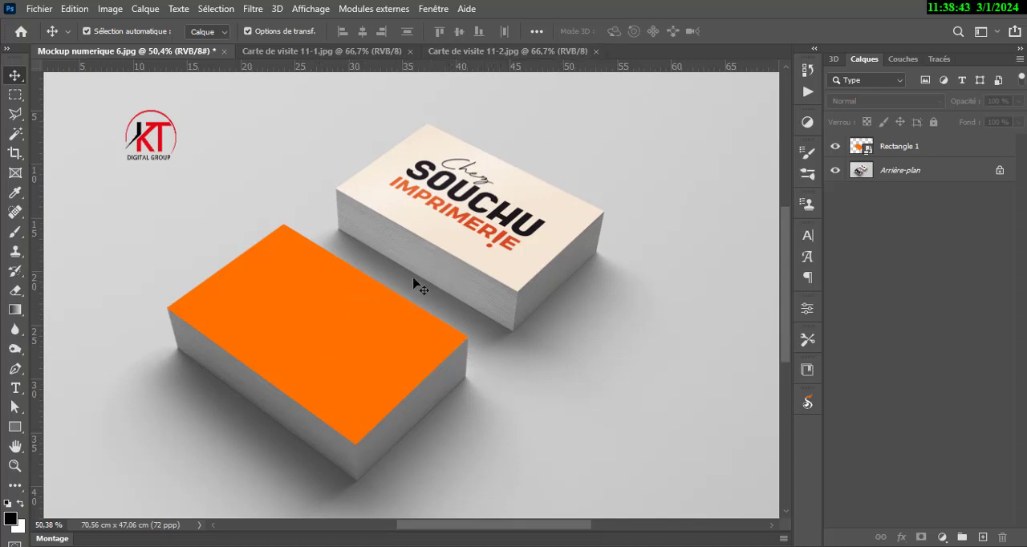
{"action": "scroll", "coordinate": [317, 268], "scroll_direction": "up", "scroll_amount": 1}
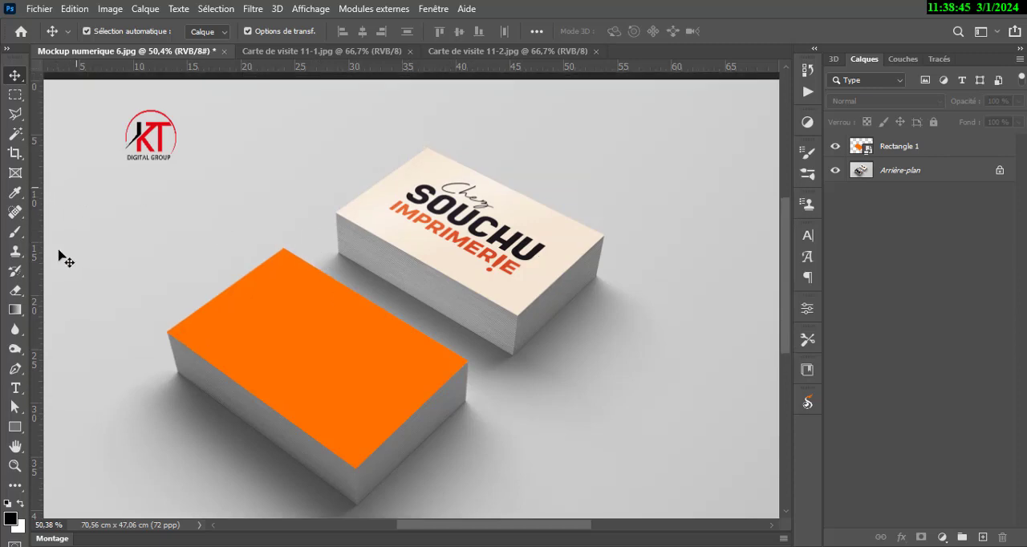
{"action": "left_click", "coordinate": [14, 427]}
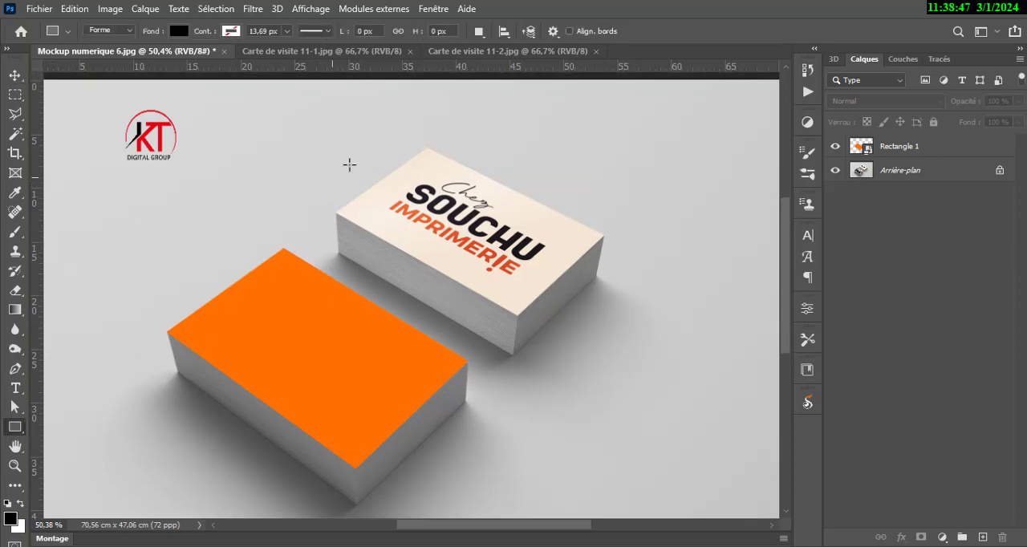
{"action": "left_click_drag", "start_coordinate": [347, 159], "coordinate": [592, 290]}
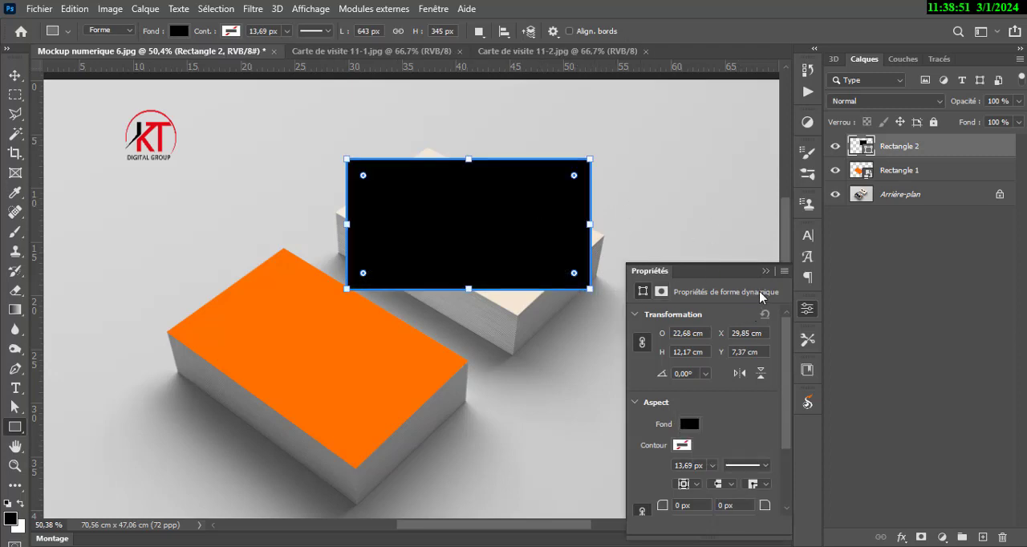
Convert the black rectangle's layer to a smart object.
{"action": "left_click", "coordinate": [10, 73]}
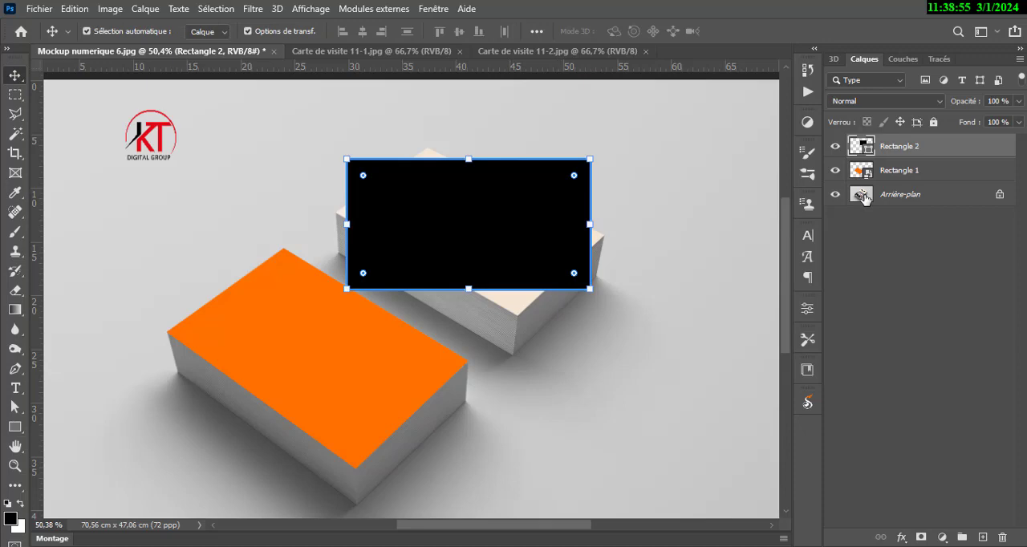
{"action": "right_click", "coordinate": [935, 149]}
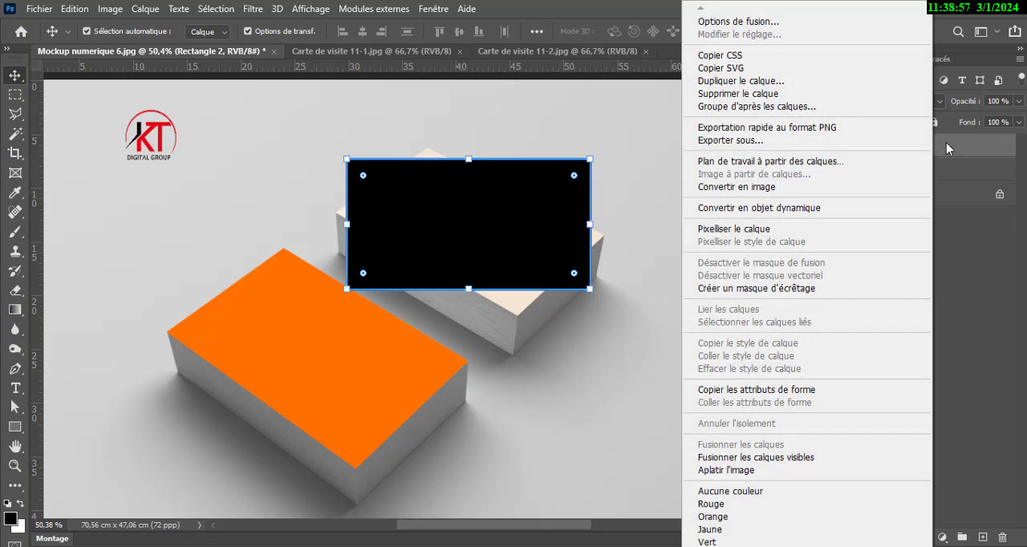
{"action": "left_click", "coordinate": [843, 210]}
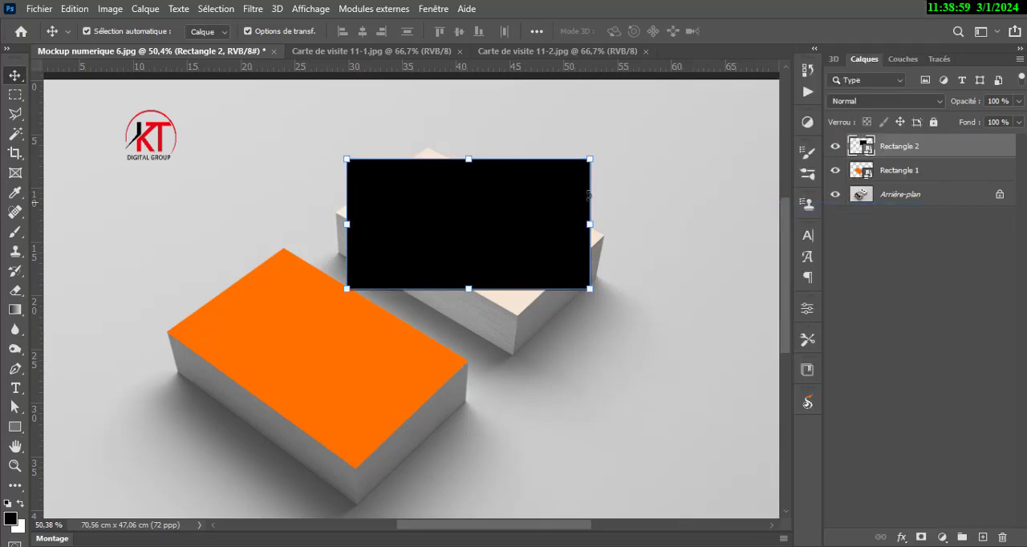
Distort the black smart object so its four corners match the corners of the rear card stack's top face.
{"action": "scroll", "coordinate": [532, 184], "scroll_direction": "up", "scroll_amount": 4}
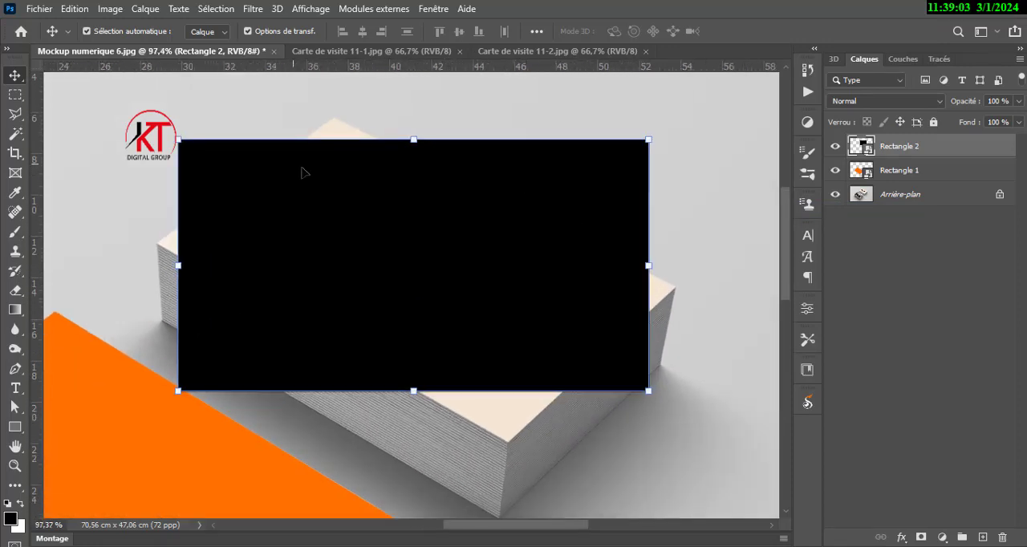
{"action": "key", "text": "ctrl"}
{"action": "left_click_drag", "start_coordinate": [180, 143], "coordinate": [331, 123]}
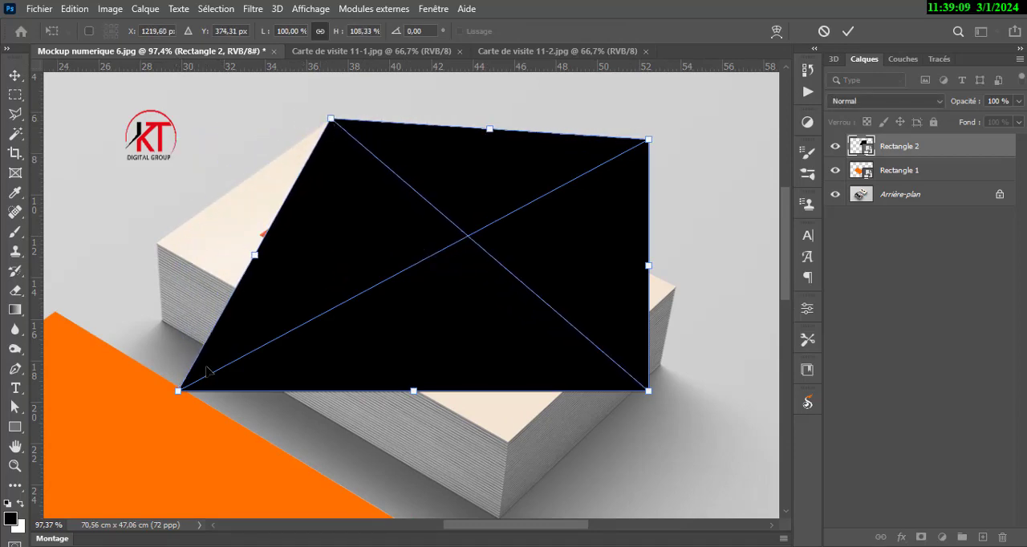
{"action": "left_click_drag", "start_coordinate": [180, 392], "coordinate": [157, 242]}
{"action": "left_click_drag", "start_coordinate": [649, 392], "coordinate": [511, 443]}
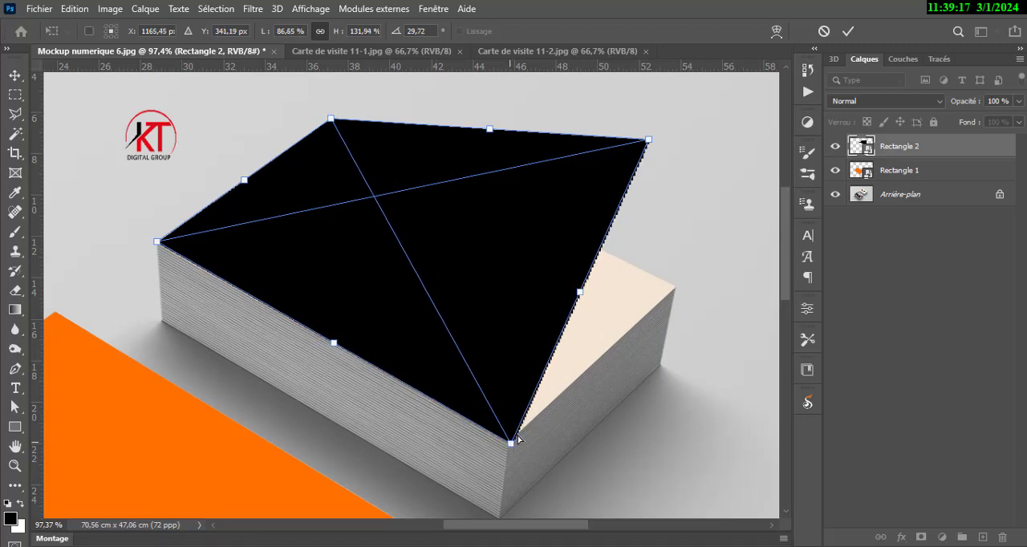
{"action": "left_click_drag", "start_coordinate": [648, 142], "coordinate": [678, 285]}
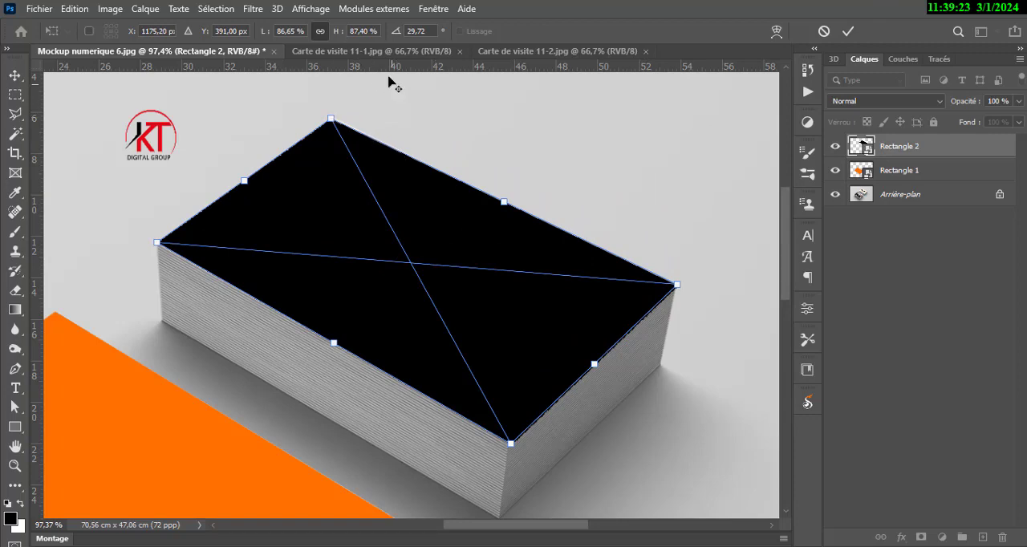
Fine-tune the black shape's far and leftmost corners so they sit exactly on the rear stack's corners.
{"action": "scroll", "coordinate": [322, 120], "scroll_direction": "up", "scroll_amount": 10}
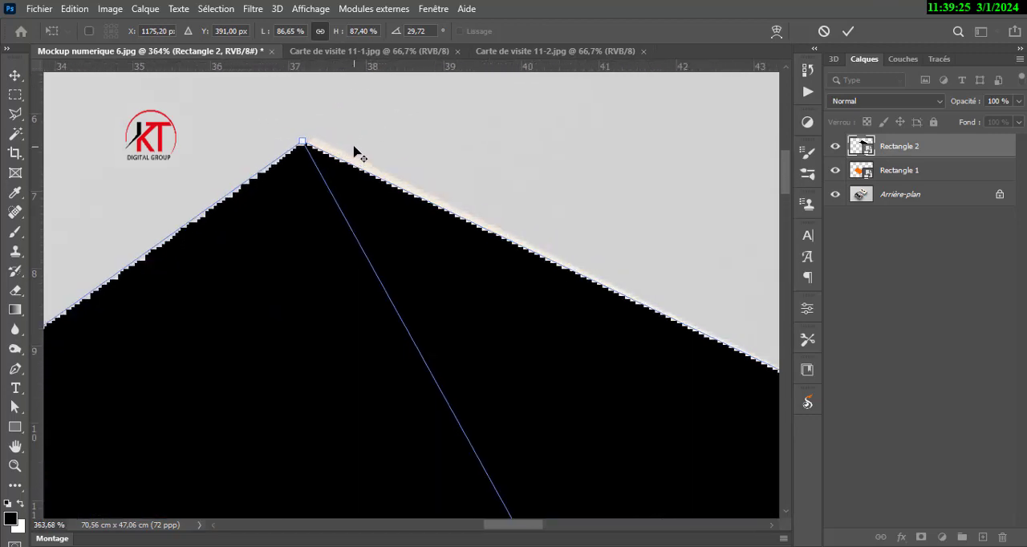
{"action": "left_click_drag", "start_coordinate": [304, 145], "coordinate": [316, 139]}
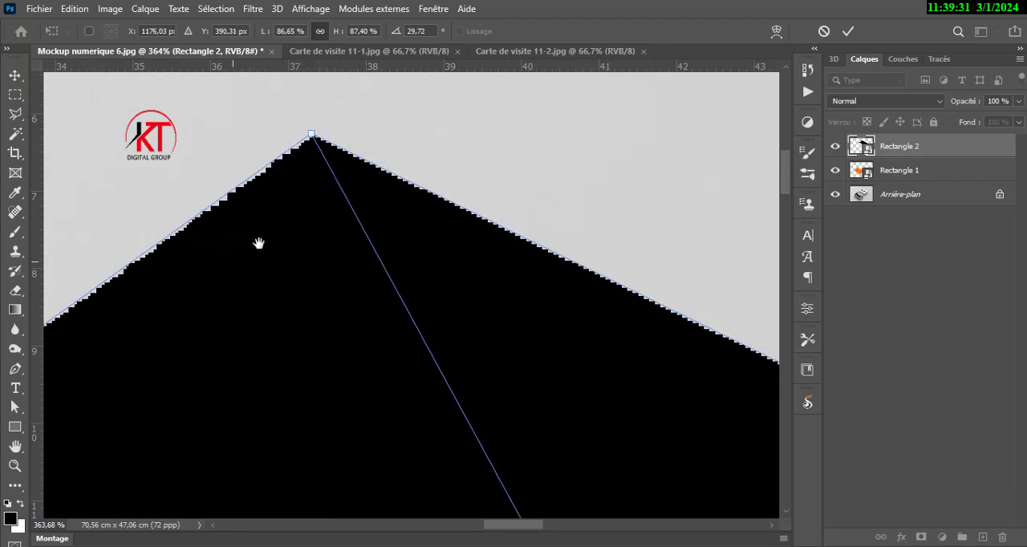
{"action": "left_click_drag", "start_coordinate": [258, 243], "coordinate": [513, 102]}
{"action": "left_click_drag", "start_coordinate": [229, 393], "coordinate": [461, 236]}
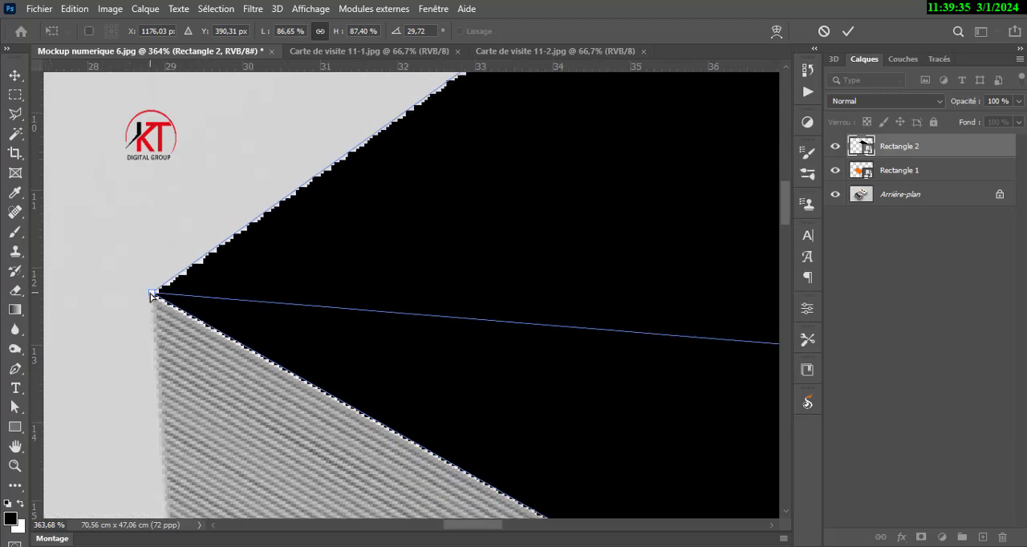
{"action": "left_click_drag", "start_coordinate": [152, 296], "coordinate": [145, 297]}
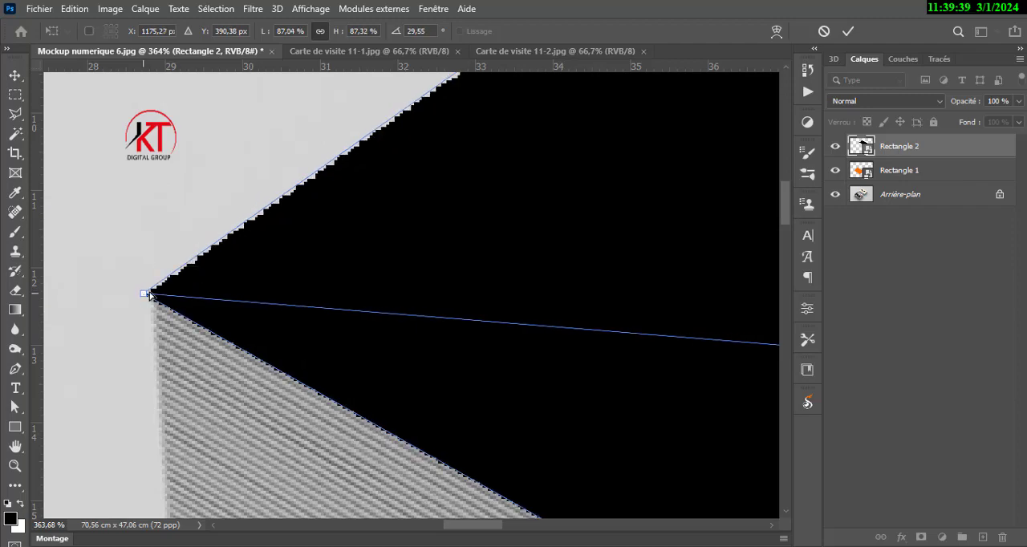
Fine-tune the black shape's nearest and rightmost corners on the rear stack, apply the distortion and deselect the layer.
{"action": "left_click_drag", "start_coordinate": [373, 303], "coordinate": [84, 89]}
{"action": "left_click_drag", "start_coordinate": [393, 337], "coordinate": [180, 190]}
{"action": "left_click_drag", "start_coordinate": [345, 293], "coordinate": [75, 181]}
{"action": "left_click_drag", "start_coordinate": [411, 381], "coordinate": [206, 190]}
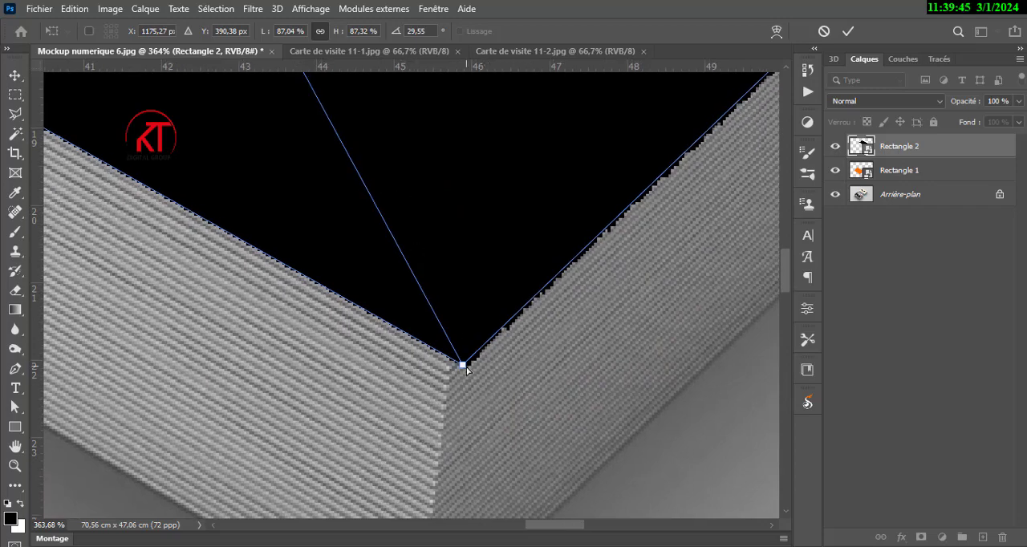
{"action": "mouse_move", "coordinate": [463, 365]}
{"action": "left_mouse_down"}
{"action": "mouse_move", "coordinate": [454, 352]}
{"action": "mouse_move", "coordinate": [448, 360]}
{"action": "left_mouse_up"}
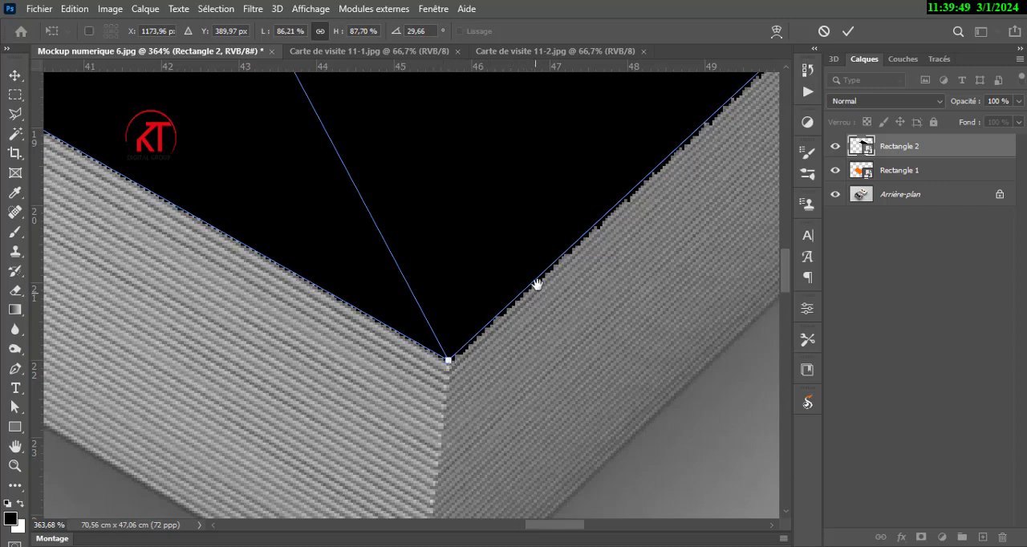
{"action": "left_click_drag", "start_coordinate": [537, 285], "coordinate": [247, 485]}
{"action": "left_click_drag", "start_coordinate": [554, 211], "coordinate": [354, 465]}
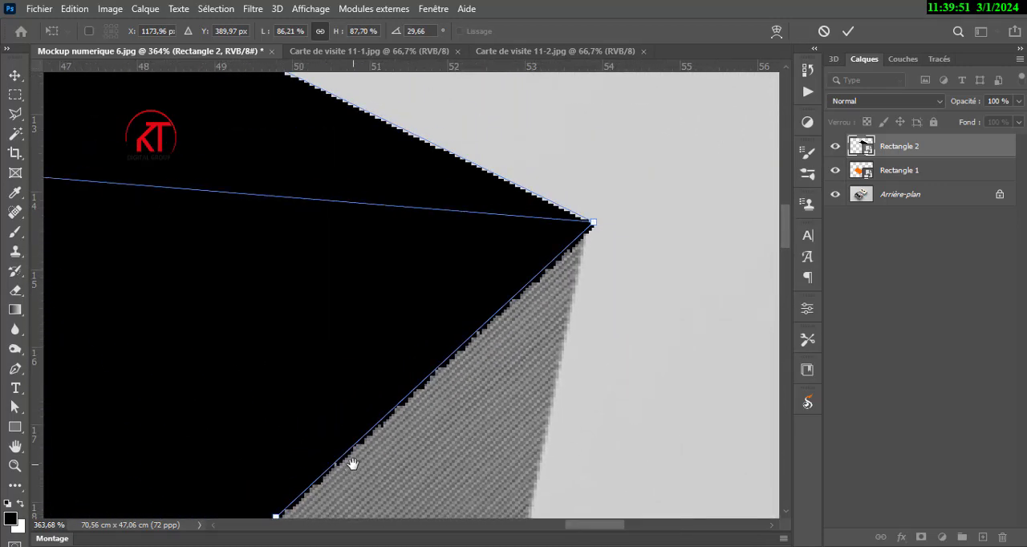
{"action": "left_click_drag", "start_coordinate": [594, 223], "coordinate": [587, 228]}
{"action": "scroll", "coordinate": [623, 207], "scroll_direction": "down", "scroll_amount": 10}
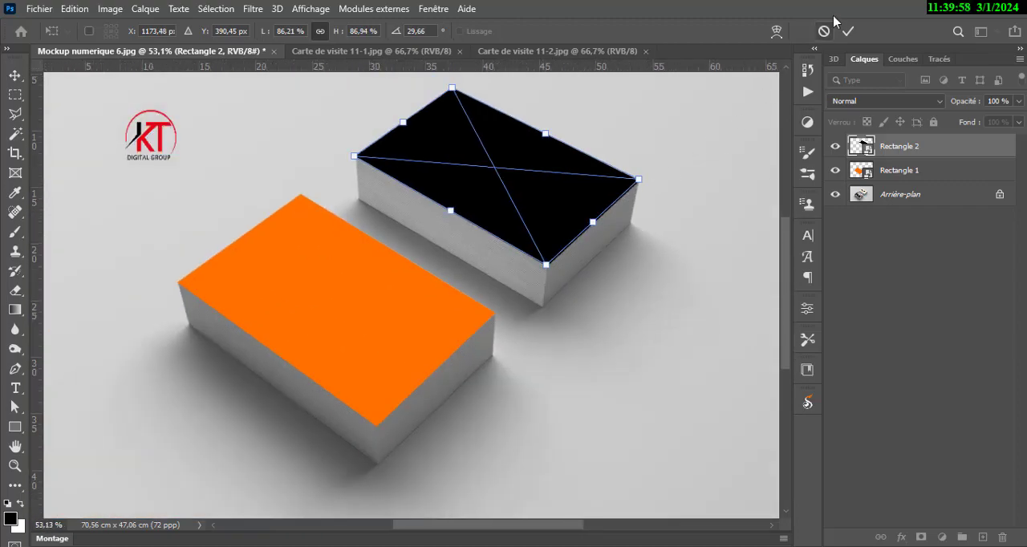
{"action": "left_click", "coordinate": [848, 30]}
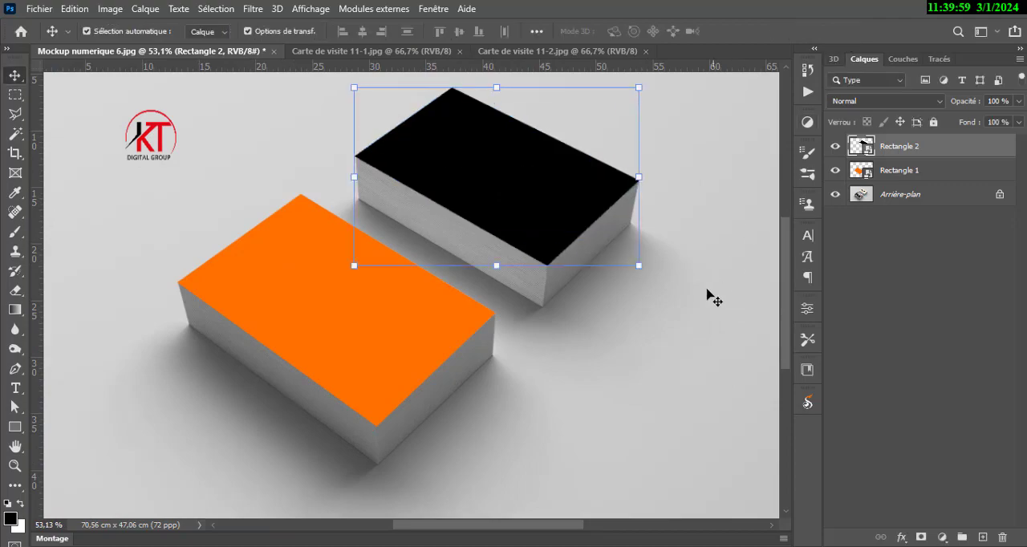
{"action": "left_click", "coordinate": [646, 319]}
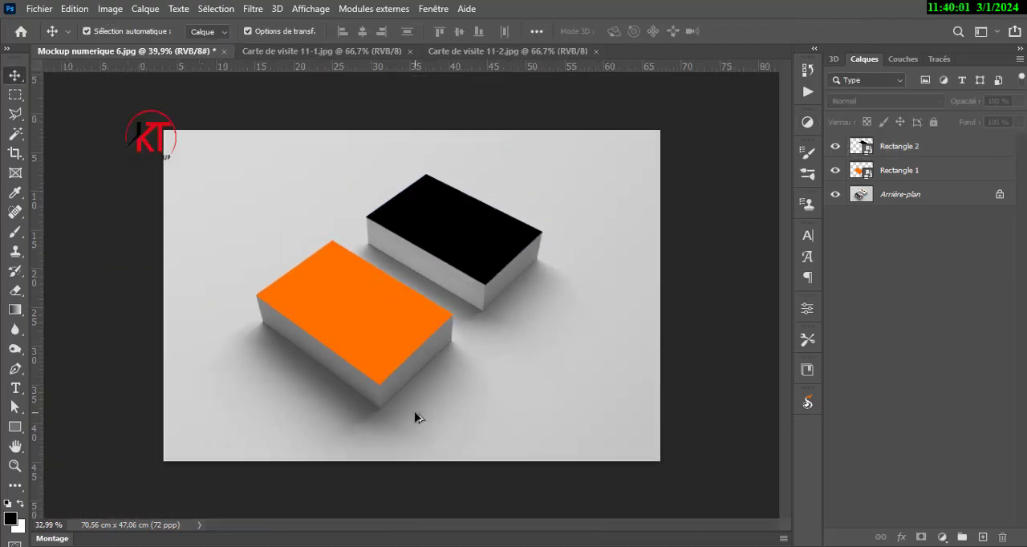
Open the orange smart object's contents and place the desktop image Carte de visite 11-1 into it.
{"action": "scroll", "coordinate": [419, 414], "scroll_direction": "down", "scroll_amount": 2}
{"action": "scroll", "coordinate": [435, 276], "scroll_direction": "up", "scroll_amount": 1}
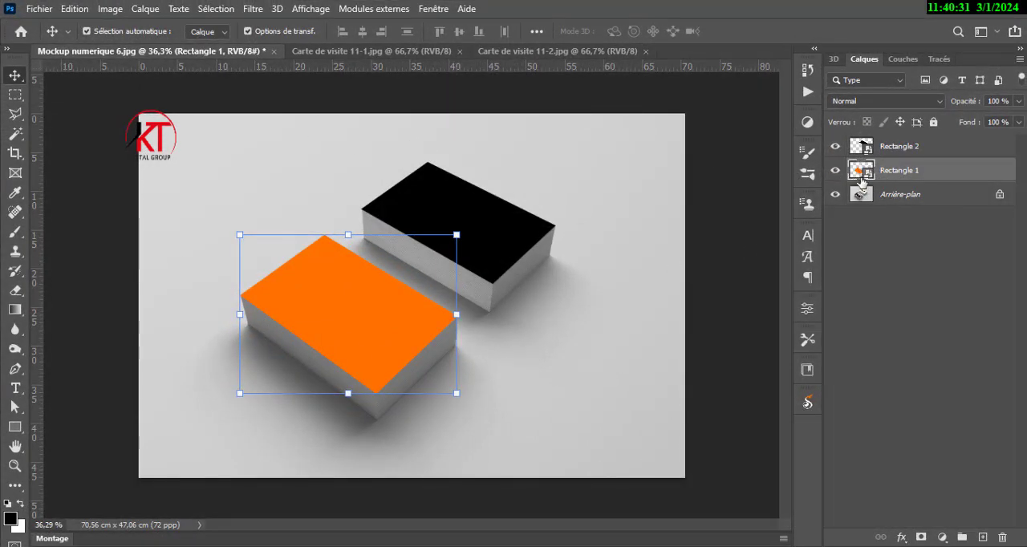
{"action": "double_click", "coordinate": [862, 170]}
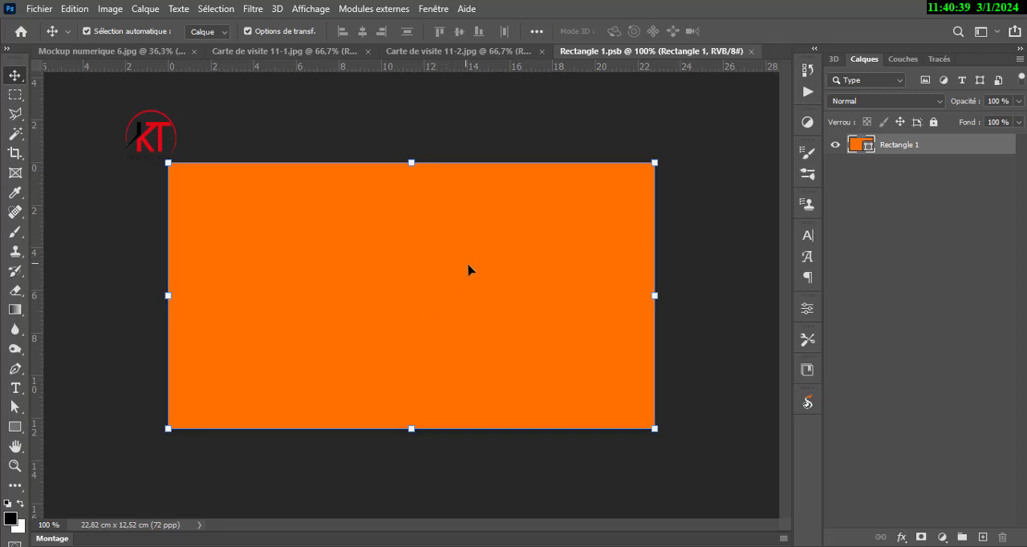
{"action": "left_click", "coordinate": [966, 11]}
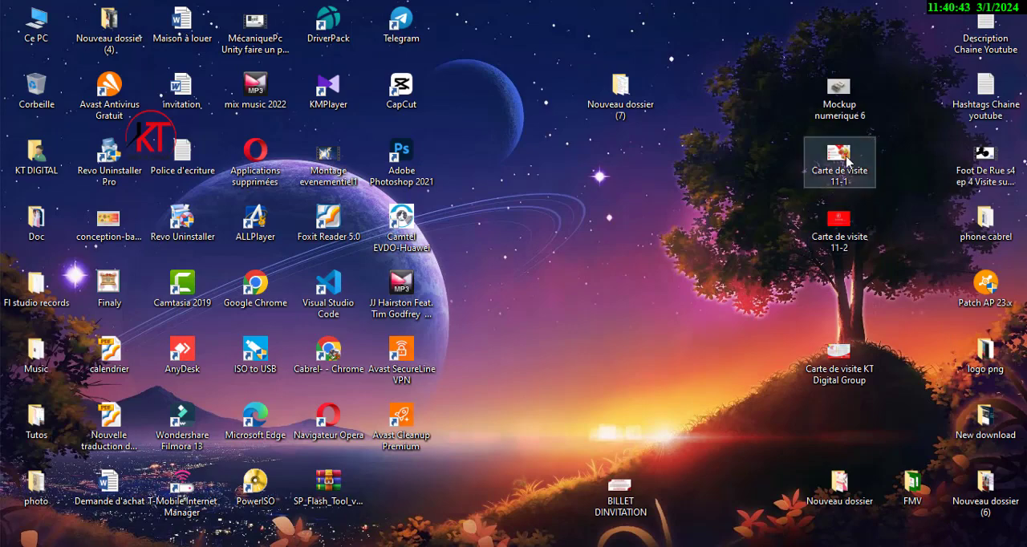
{"action": "left_click_drag", "start_coordinate": [847, 149], "coordinate": [592, 546]}
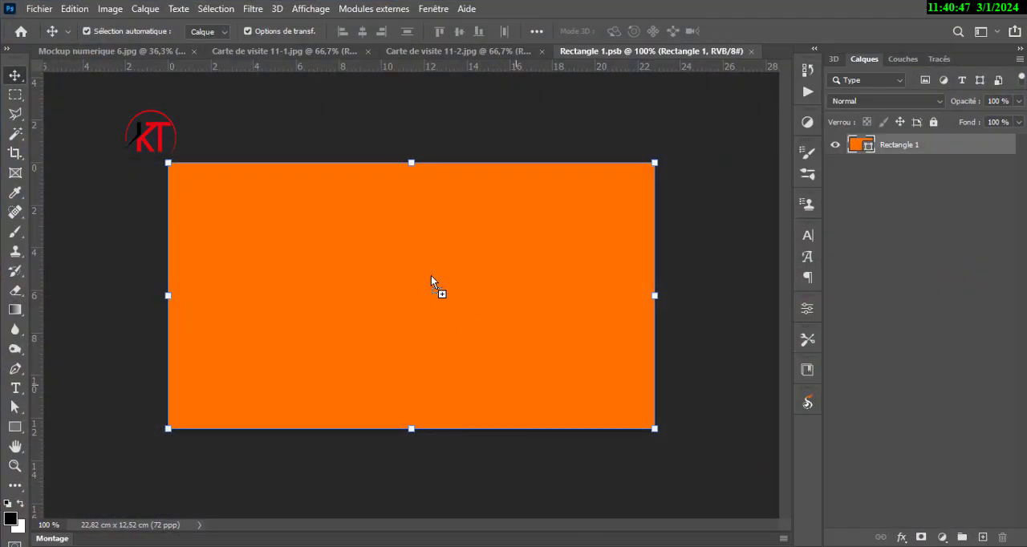
{"action": "left_click_drag", "start_coordinate": [431, 275], "coordinate": [431, 275]}
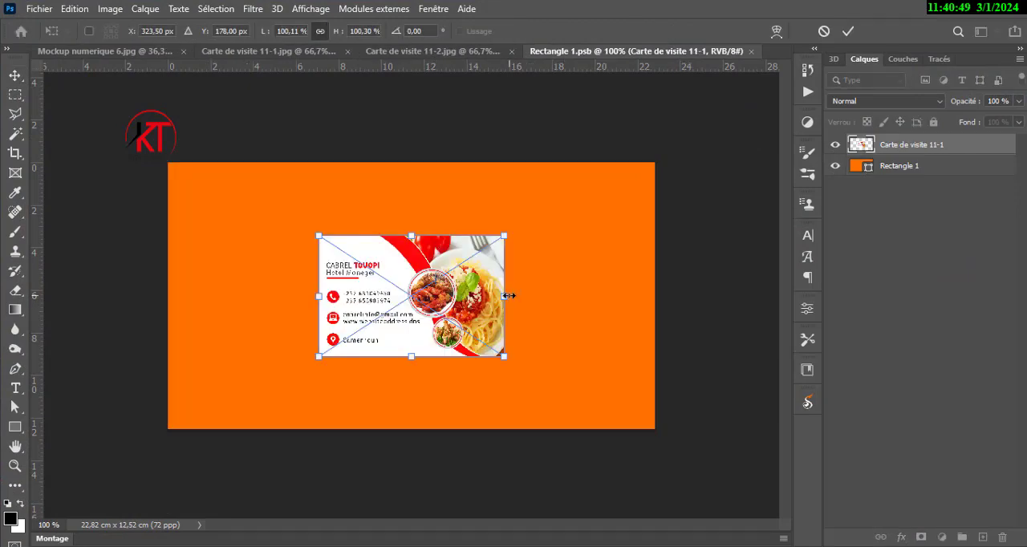
Stretch the placed business card image to cover the whole orange rectangle, about 262% wide and 220% high, and apply it.
{"action": "left_click_drag", "start_coordinate": [510, 296], "coordinate": [674, 296]}
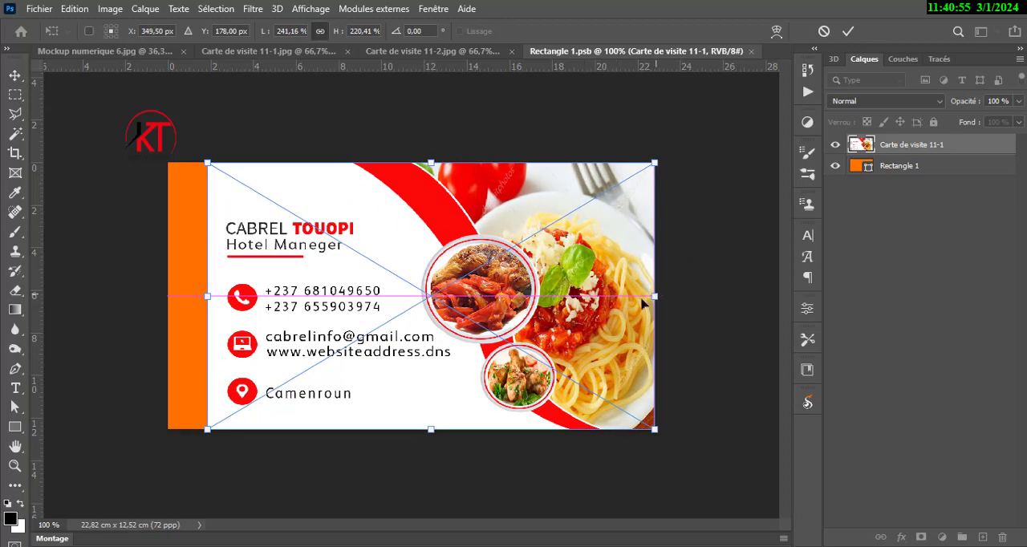
{"action": "left_click_drag", "start_coordinate": [210, 297], "coordinate": [168, 296]}
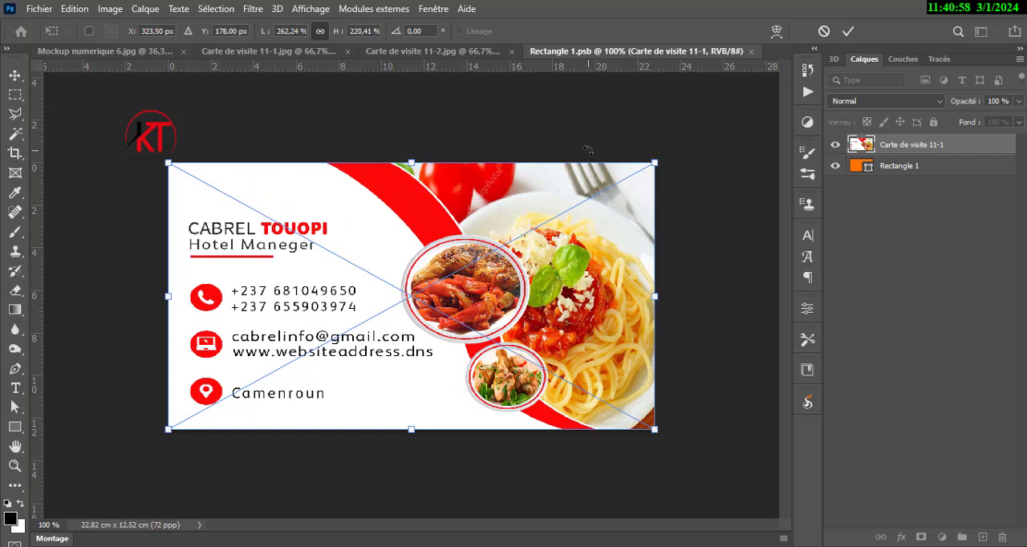
{"action": "left_click", "coordinate": [848, 30]}
{"action": "left_click", "coordinate": [720, 175]}
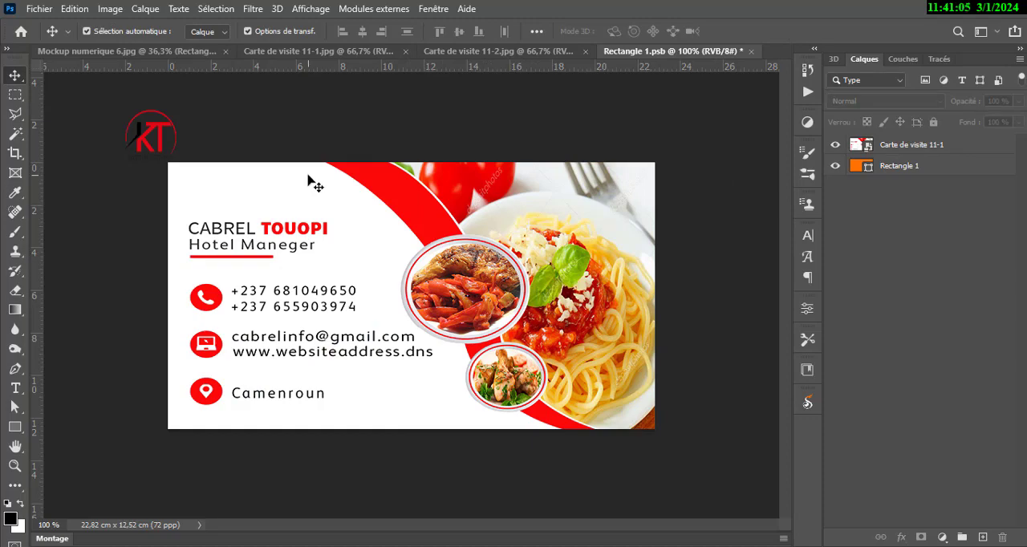
Save and close the Rectangle 1.psb contents to update the front stack in the mockup, and deselect the layer.
{"action": "left_click", "coordinate": [36, 8]}
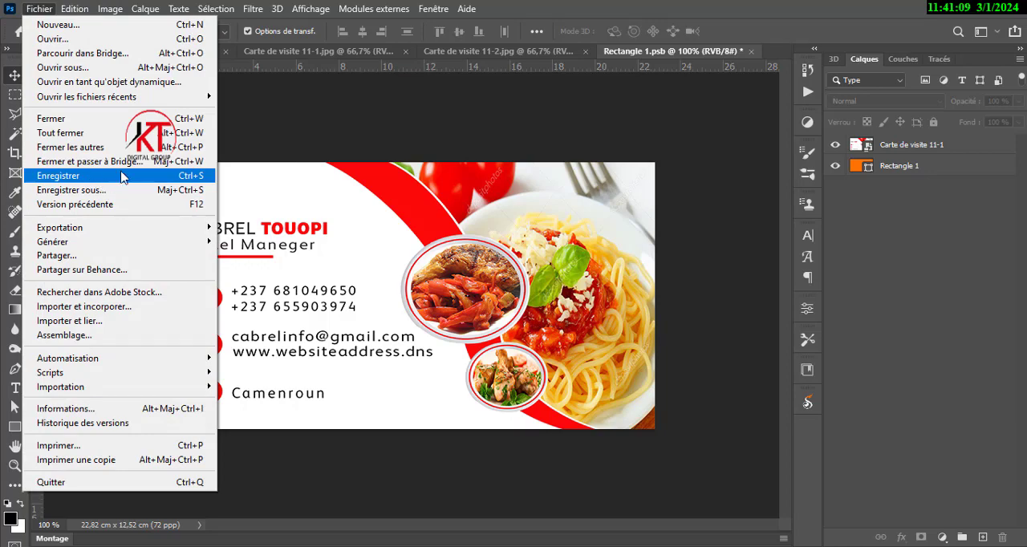
{"action": "left_click", "coordinate": [167, 177]}
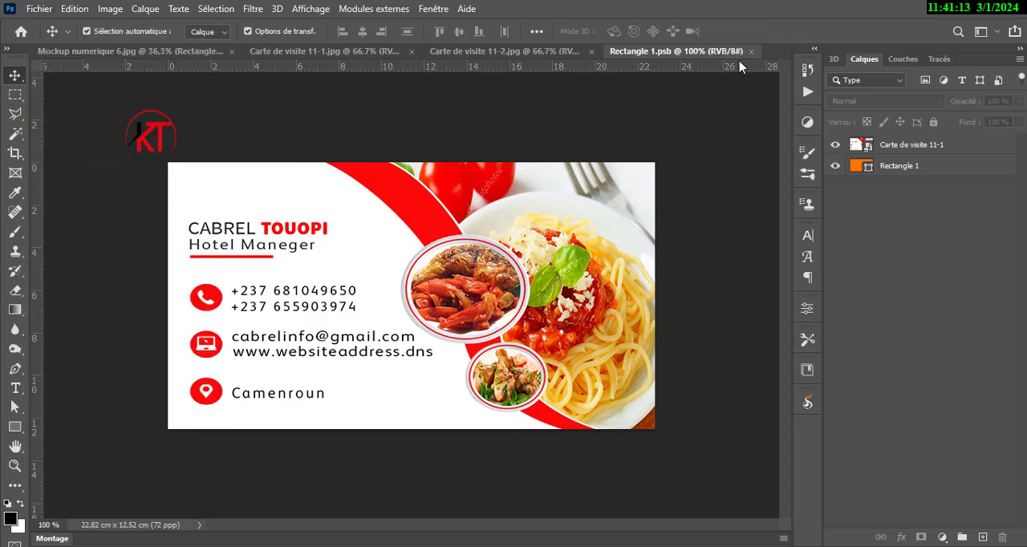
{"action": "left_click", "coordinate": [752, 52]}
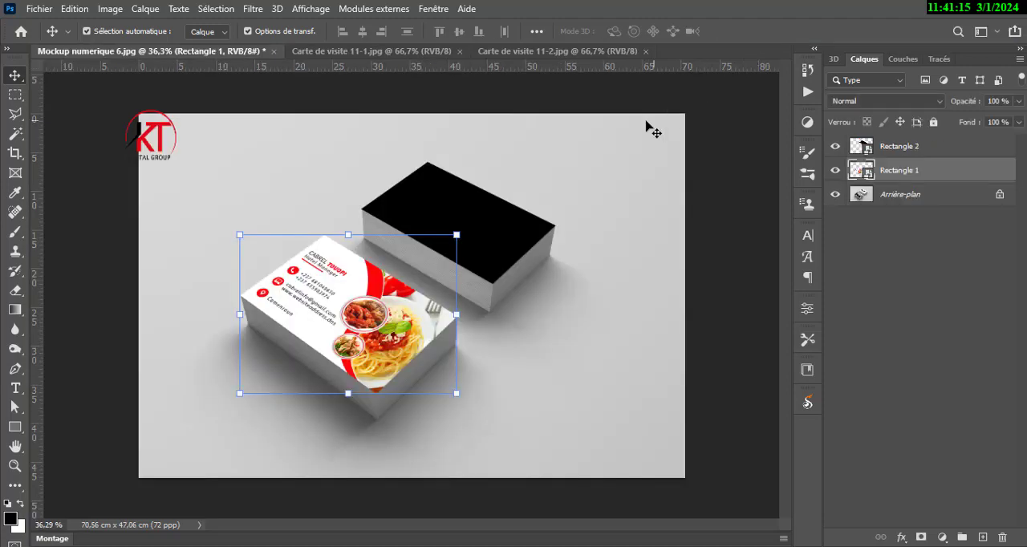
{"action": "left_click", "coordinate": [523, 374]}
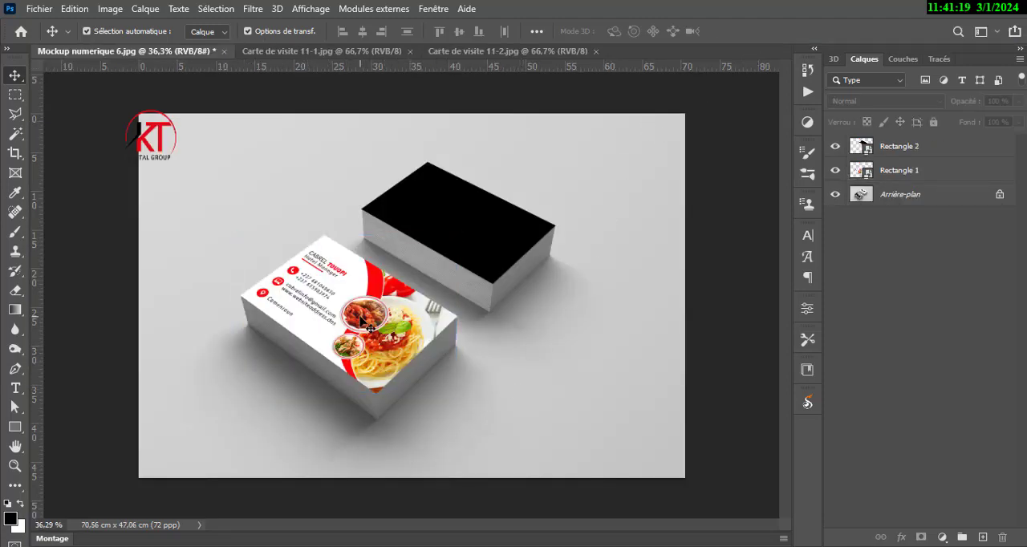
Open the black Rectangle 2 smart object's contents and place the desktop image Carte de visite 11-2 into it.
{"action": "left_click", "coordinate": [515, 230]}
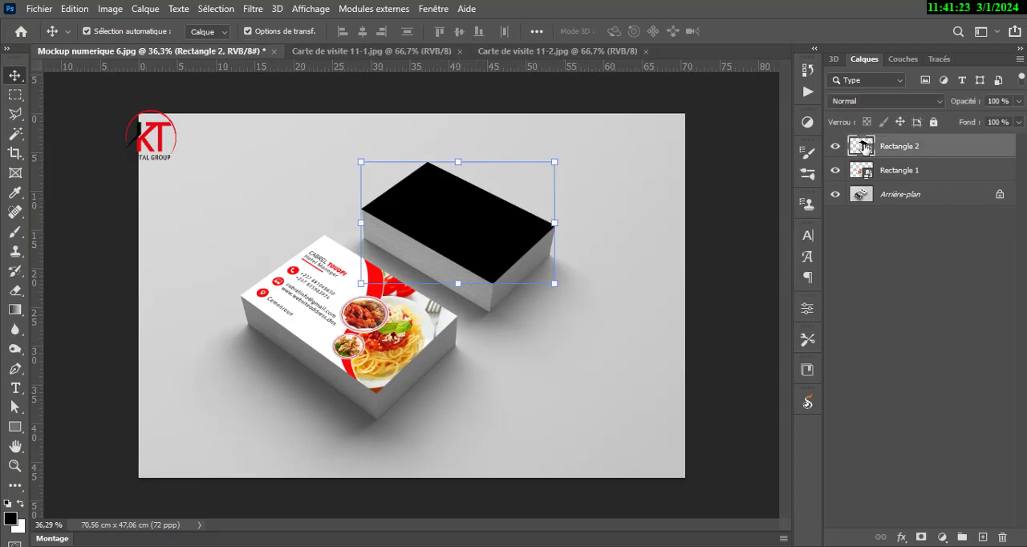
{"action": "double_click", "coordinate": [862, 147]}
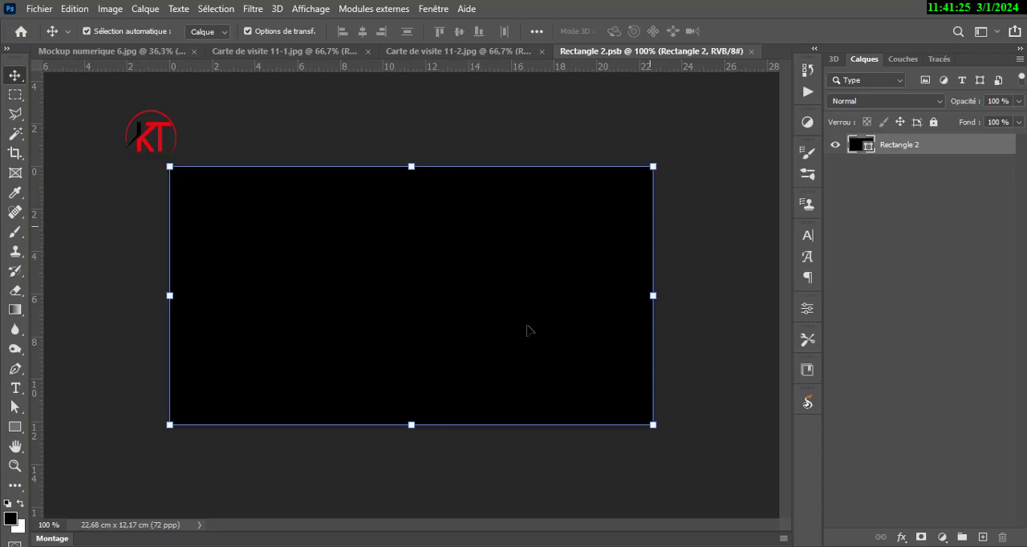
{"action": "left_click", "coordinate": [960, 13]}
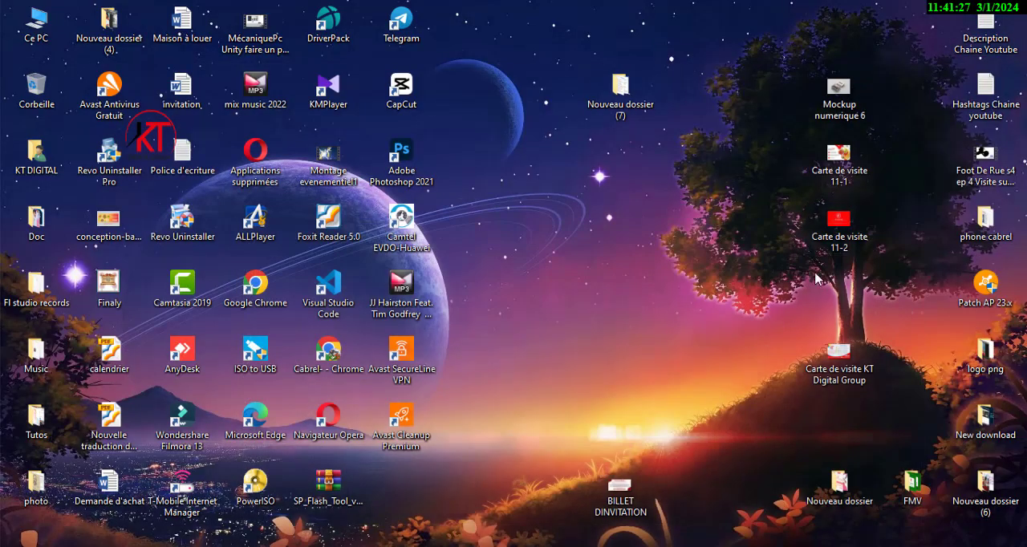
{"action": "left_click_drag", "start_coordinate": [843, 229], "coordinate": [575, 411]}
Stretch the placed red card image to cover the whole black rectangle, about 261% wide and 214% high, and apply it.
{"action": "left_click_drag", "start_coordinate": [474, 291], "coordinate": [653, 296]}
{"action": "left_click_drag", "start_coordinate": [213, 296], "coordinate": [169, 296]}
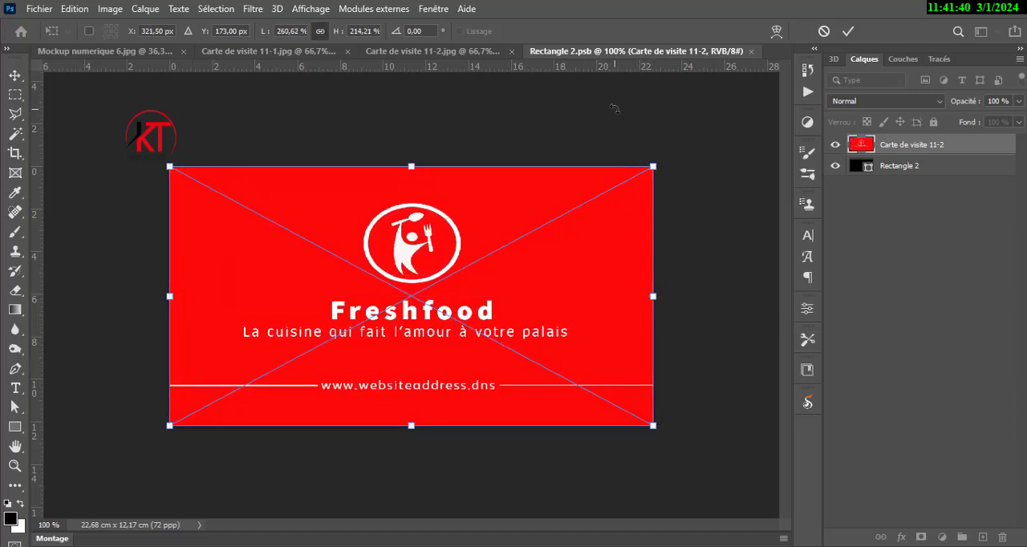
{"action": "left_click", "coordinate": [847, 32]}
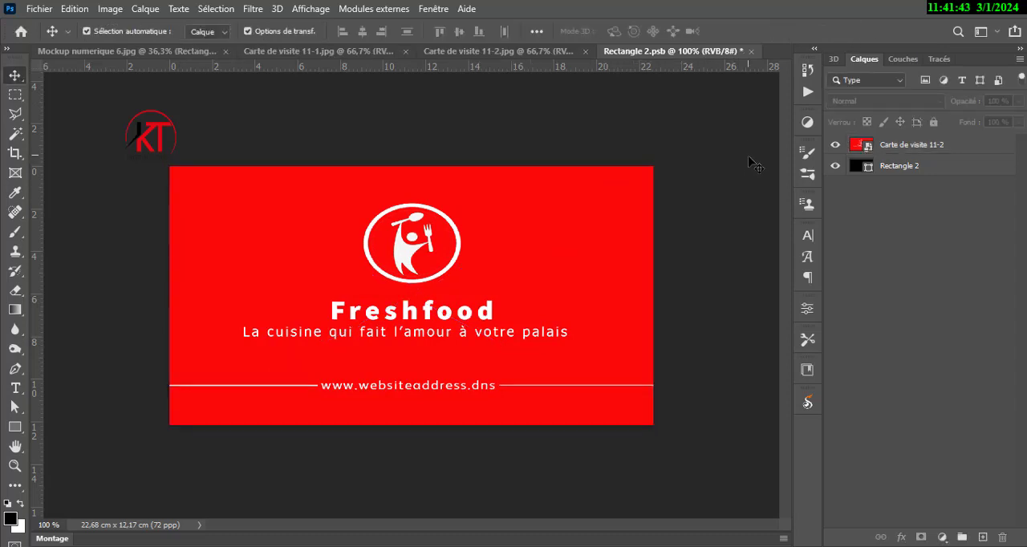
Save and close the Rectangle 2.psb contents to update the rear stack in the mockup, and deselect the layer.
{"action": "key", "text": "ctrl+s"}
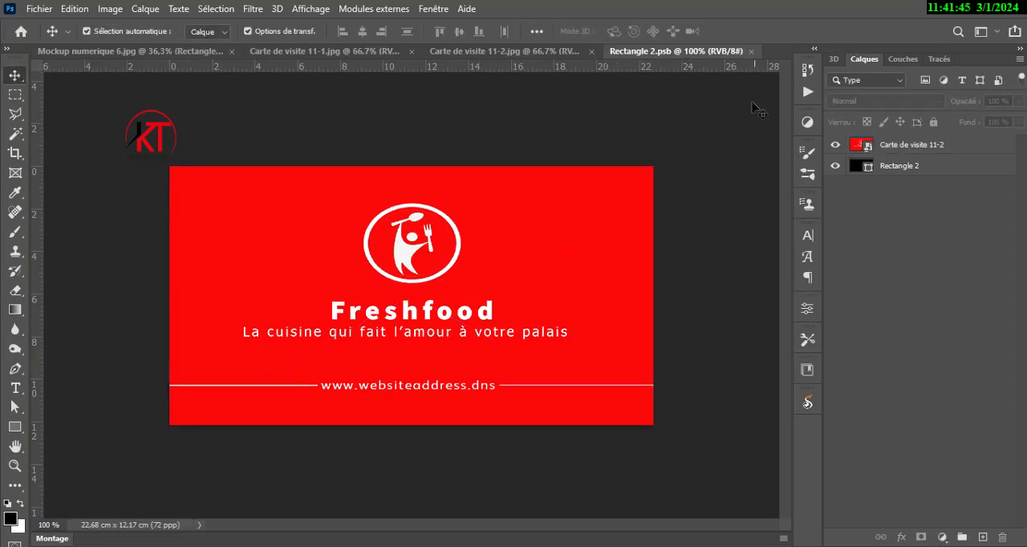
{"action": "left_click", "coordinate": [751, 51]}
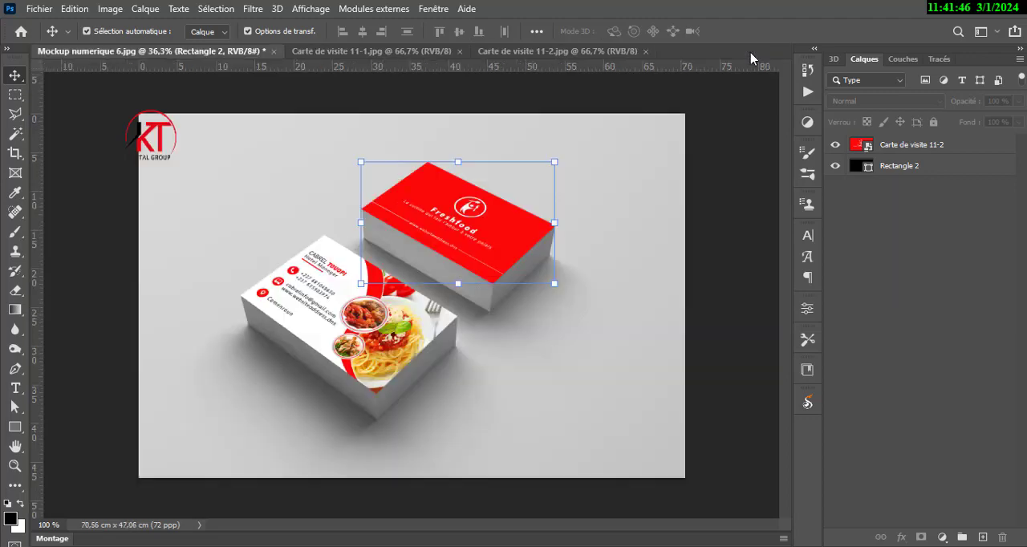
{"action": "left_click", "coordinate": [719, 201]}
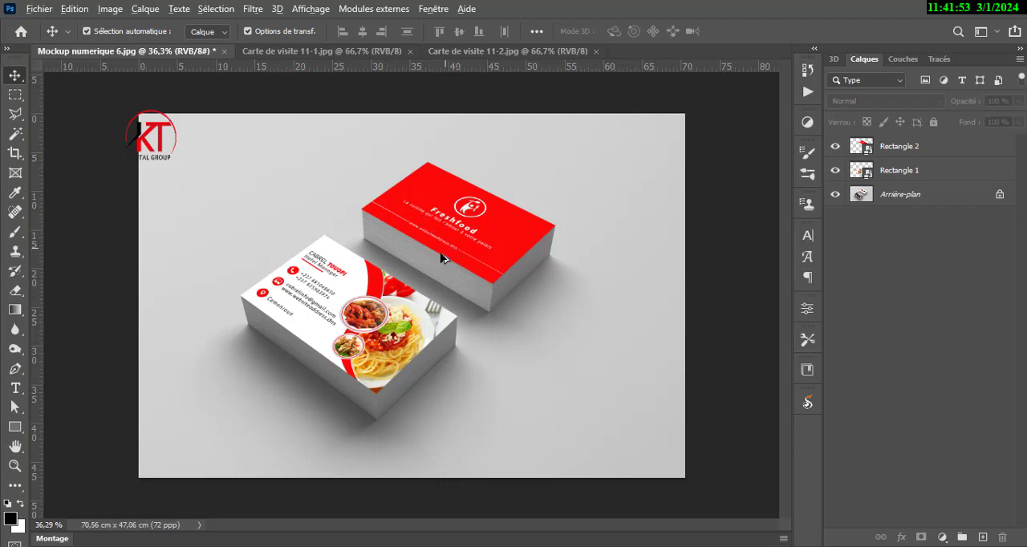
{"action": "scroll", "coordinate": [437, 262], "scroll_direction": "up", "scroll_amount": 5}
{"action": "scroll", "coordinate": [437, 265], "scroll_direction": "up", "scroll_amount": 2}
{"action": "scroll", "coordinate": [438, 264], "scroll_direction": "down", "scroll_amount": 4}
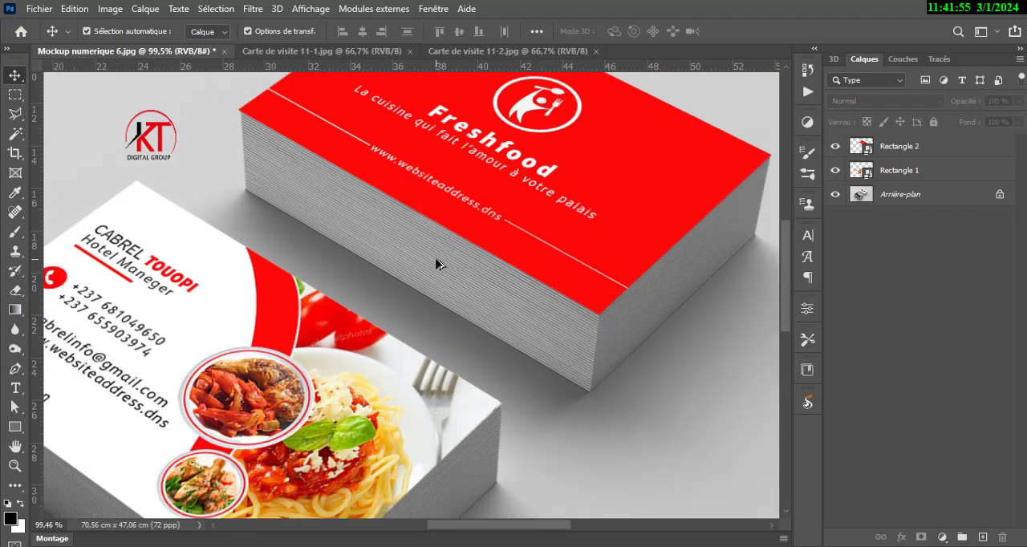
{"action": "scroll", "coordinate": [437, 264], "scroll_direction": "down", "scroll_amount": 2}
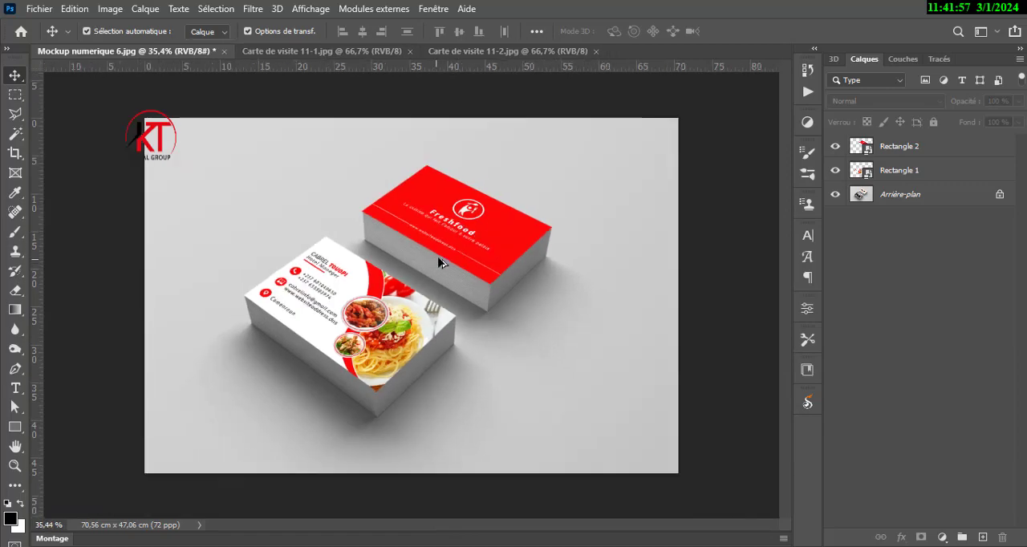
Try placing the desktop image Carte de visite 11-1 directly over the front stack, scaled to about 258% and rotated about 35°.
{"action": "key", "text": "super+d"}
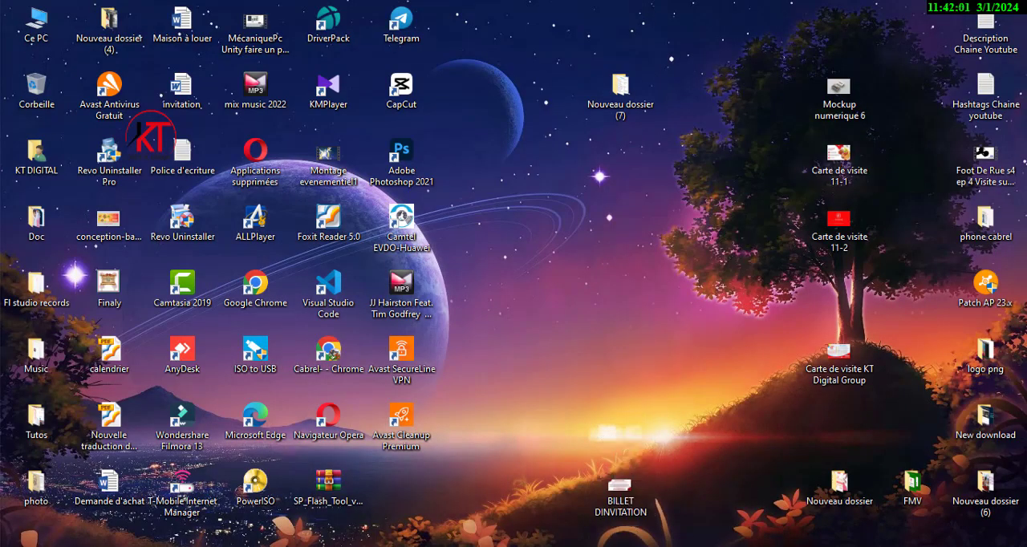
{"action": "left_click_drag", "start_coordinate": [564, 544], "coordinate": [332, 340]}
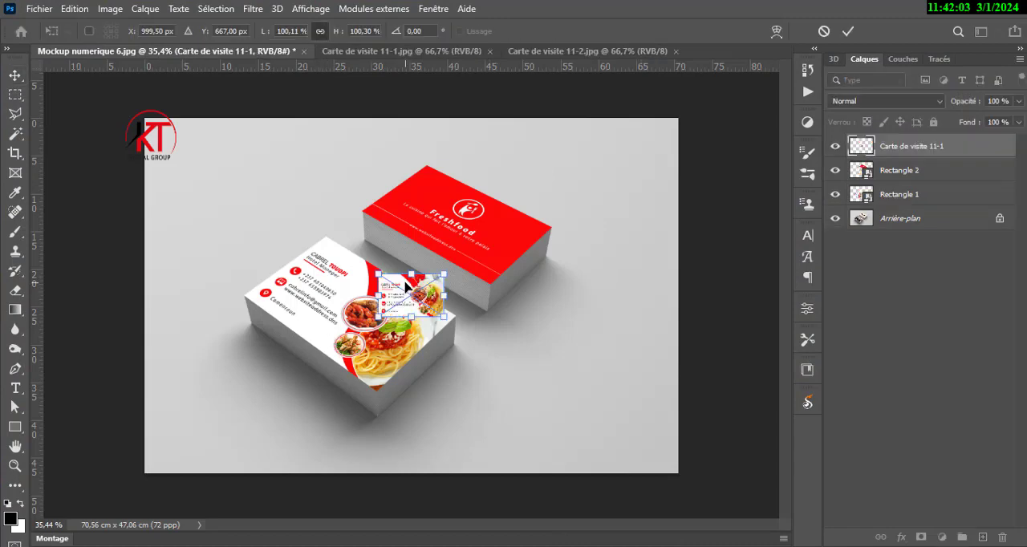
{"action": "left_click_drag", "start_coordinate": [407, 286], "coordinate": [263, 246]}
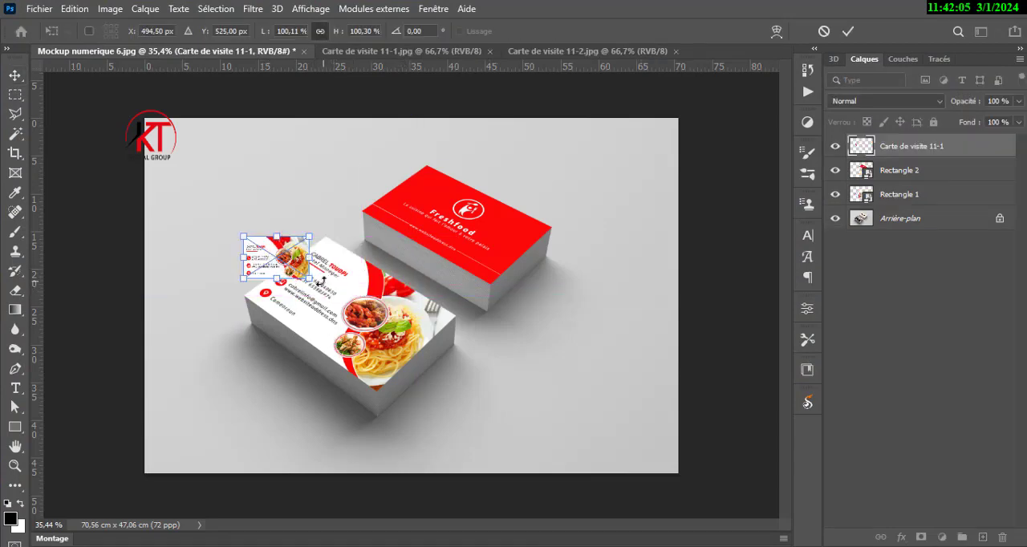
{"action": "left_click_drag", "start_coordinate": [310, 280], "coordinate": [413, 347]}
{"action": "left_click_drag", "start_coordinate": [395, 271], "coordinate": [415, 367]}
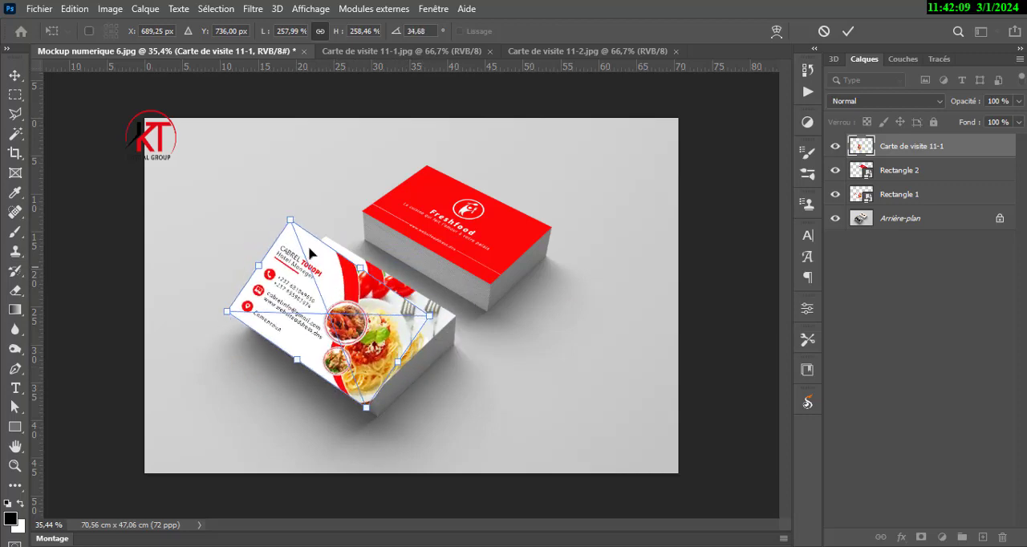
Try to distort the placed image's four corners onto the front stack's top face, and discard the placement.
{"action": "left_click_drag", "start_coordinate": [290, 220], "coordinate": [325, 239]}
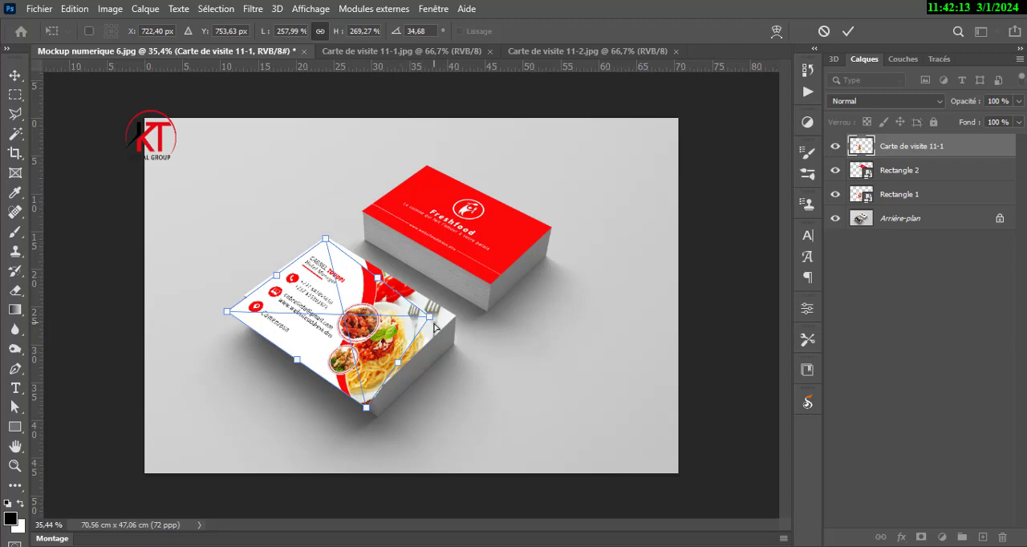
{"action": "mouse_move", "coordinate": [430, 316]}
{"action": "left_mouse_down"}
{"action": "mouse_move", "coordinate": [479, 312]}
{"action": "mouse_move", "coordinate": [434, 307]}
{"action": "left_mouse_up"}
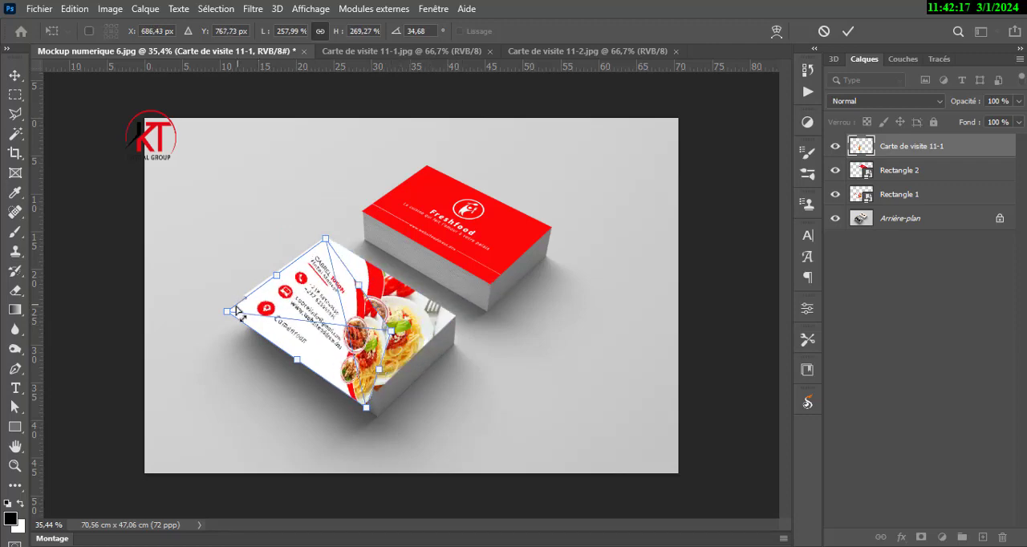
{"action": "left_click_drag", "start_coordinate": [237, 309], "coordinate": [244, 289]}
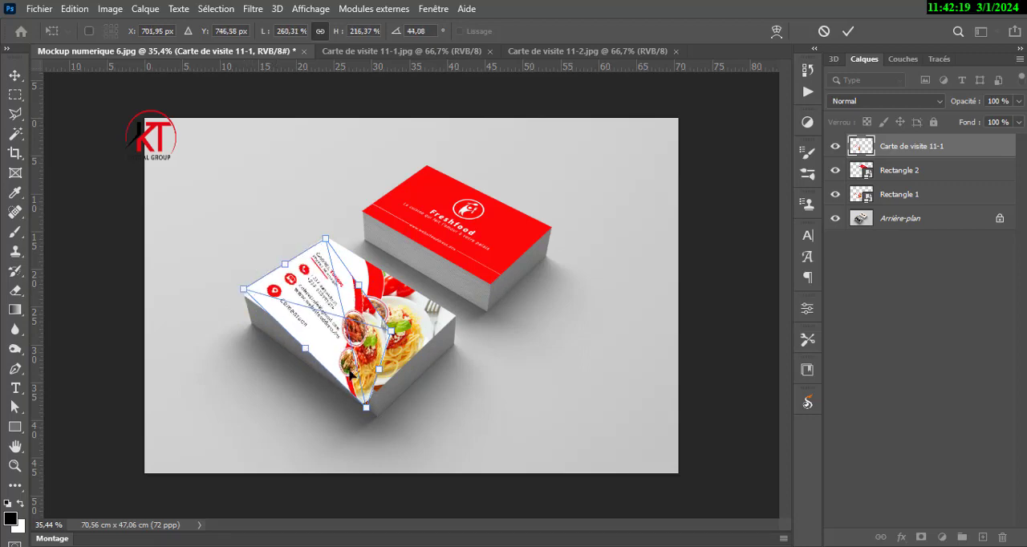
{"action": "left_click_drag", "start_coordinate": [367, 407], "coordinate": [378, 387]}
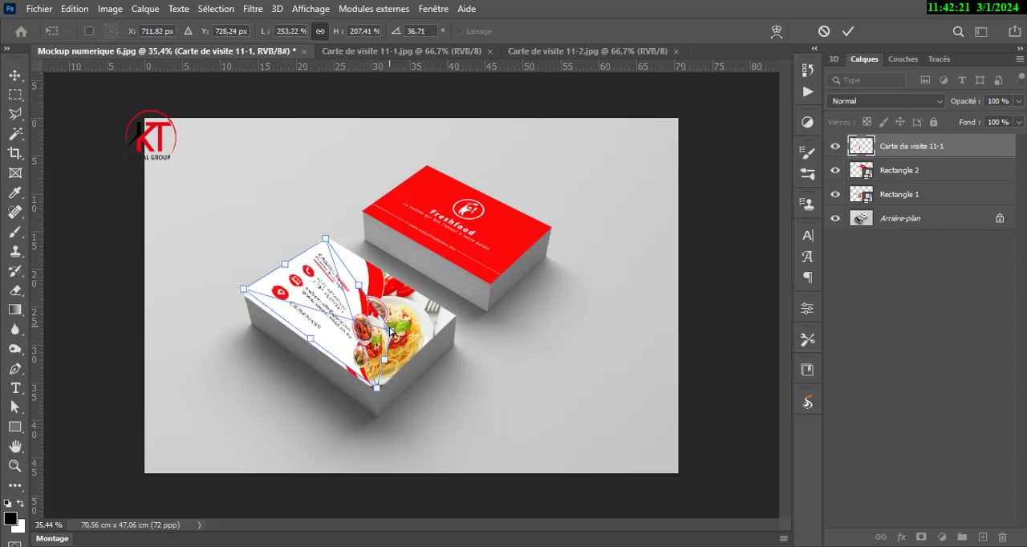
{"action": "left_click_drag", "start_coordinate": [391, 330], "coordinate": [384, 240]}
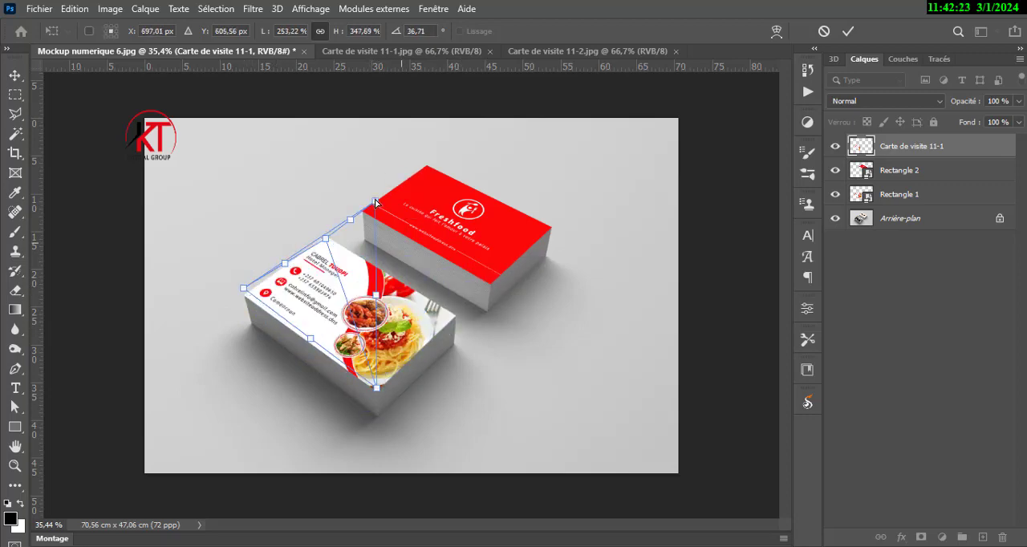
{"action": "key", "text": "Delete"}
{"action": "left_click", "coordinate": [825, 33]}
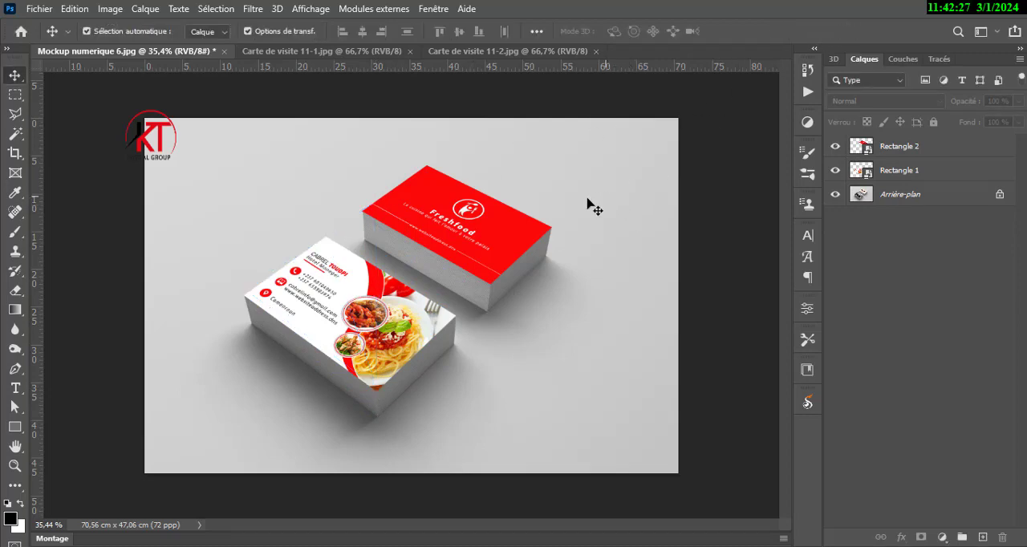
{"action": "scroll", "coordinate": [500, 183], "scroll_direction": "up", "scroll_amount": 4}
{"action": "scroll", "coordinate": [497, 187], "scroll_direction": "down", "scroll_amount": 4}
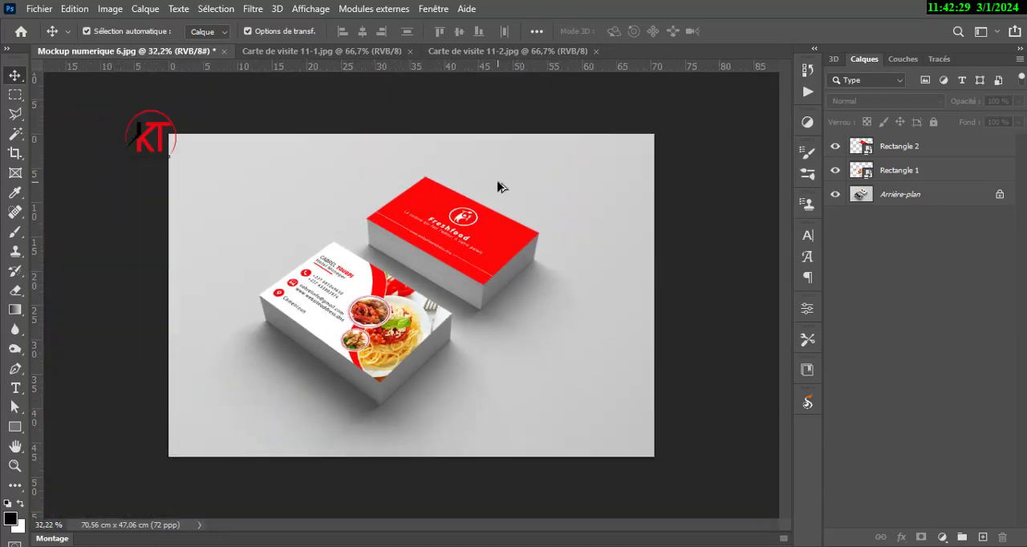
{"action": "scroll", "coordinate": [498, 187], "scroll_direction": "up", "scroll_amount": 2}
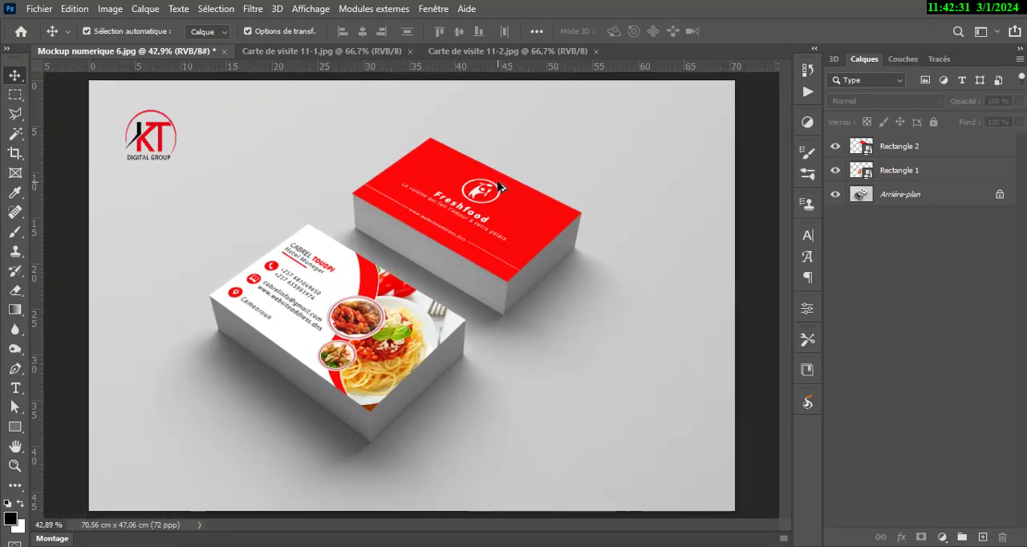